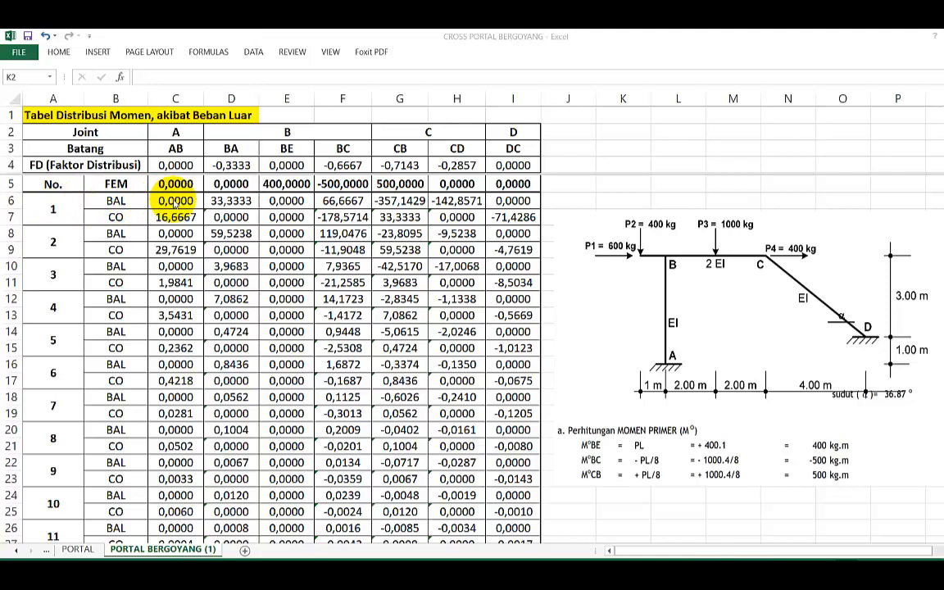
- Examine the cycle 1 BAL entry for member AB and the balancing formula for member BA in D6
click(172, 204)
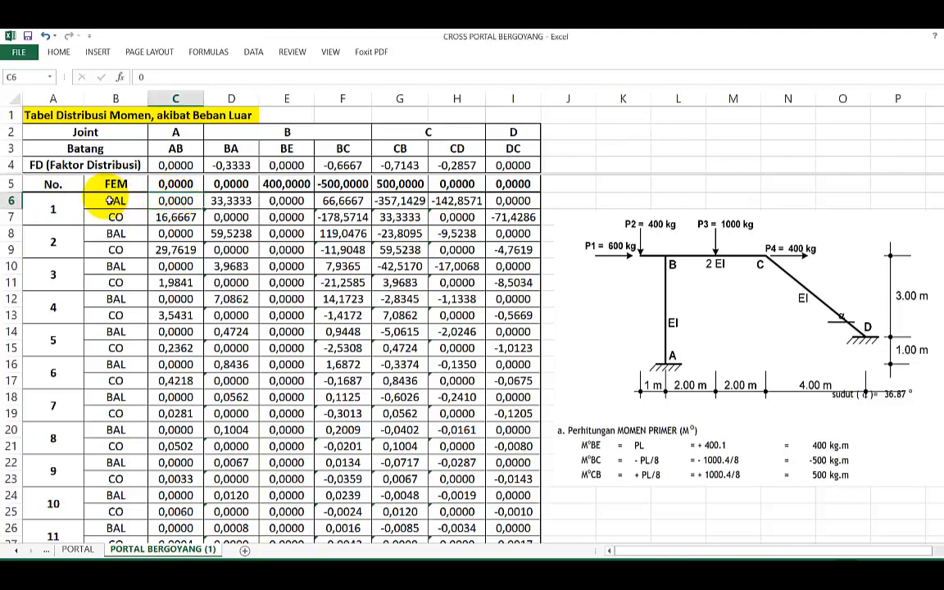
click(125, 205)
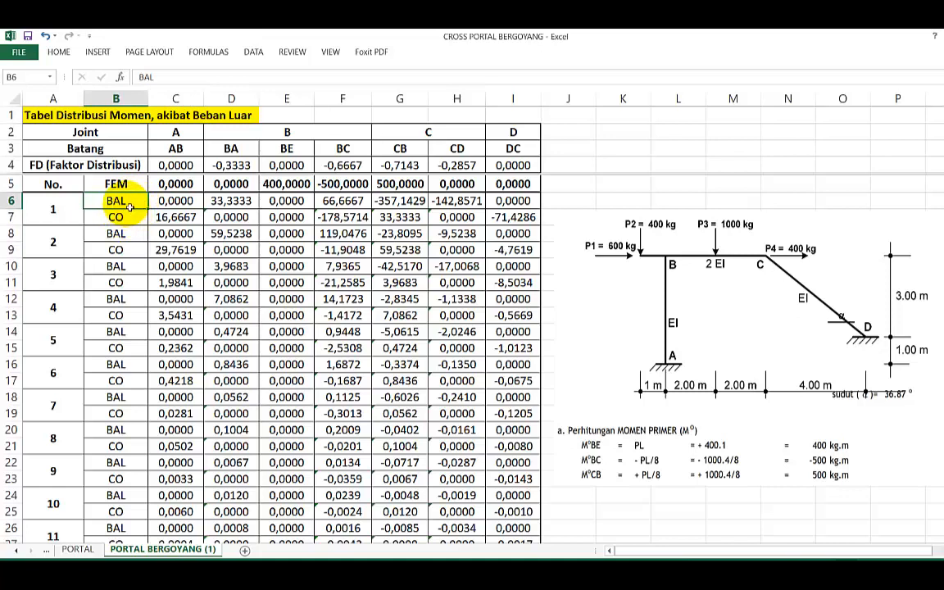
click(195, 204)
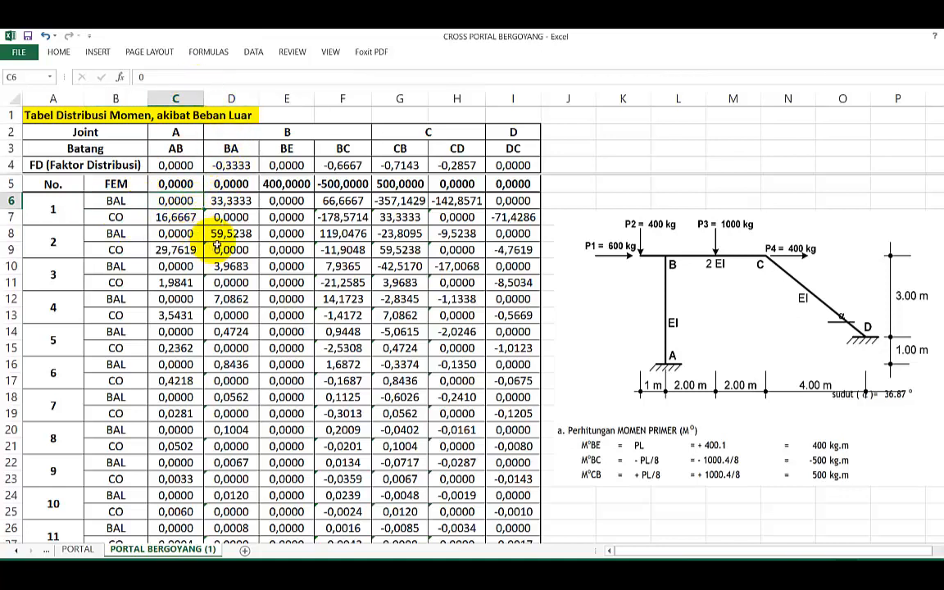
click(231, 202)
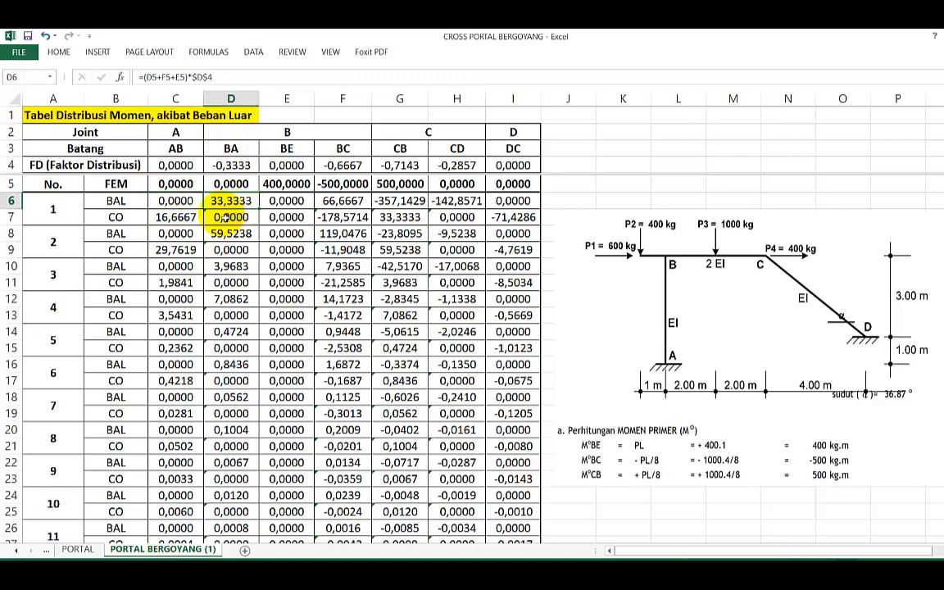
click(177, 202)
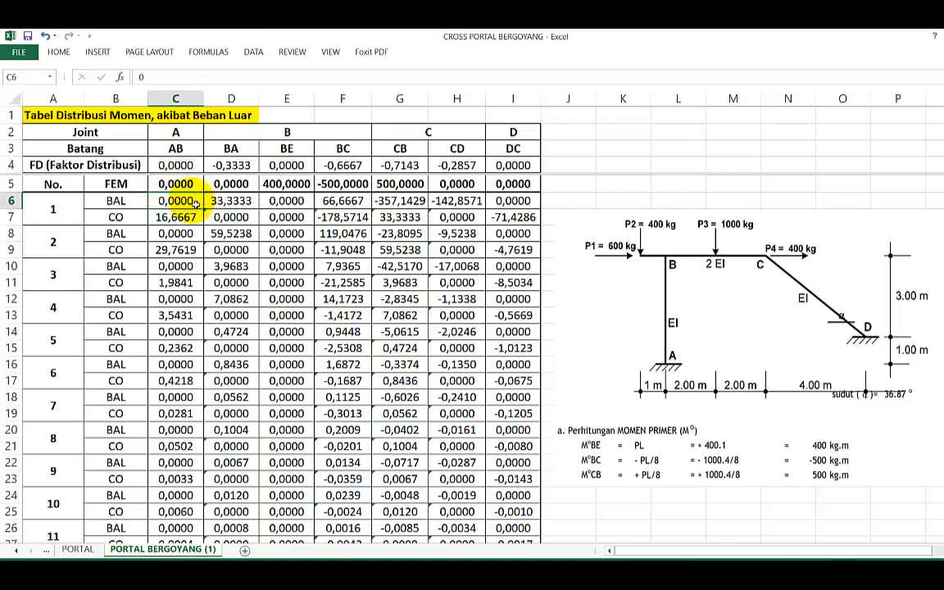
click(231, 201)
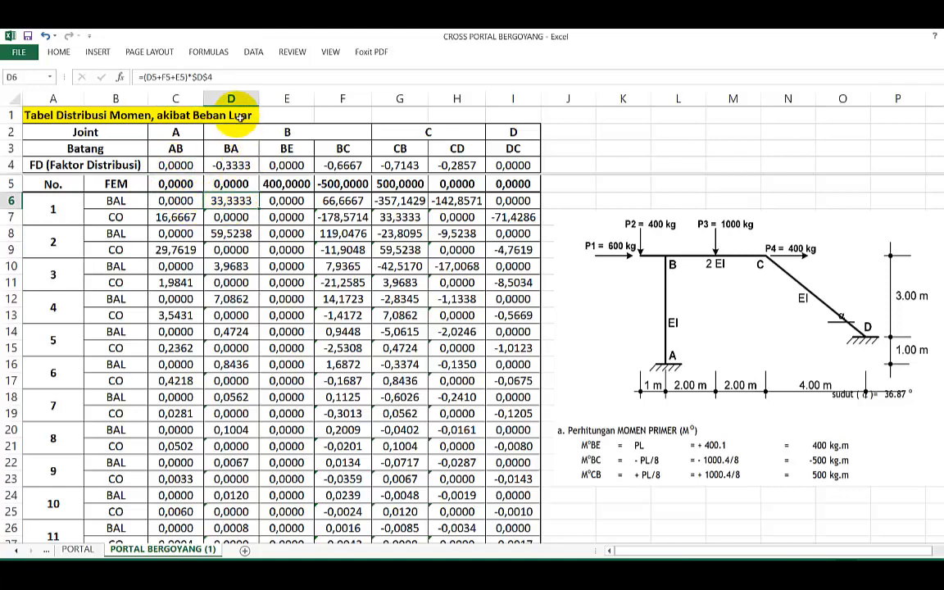
click(235, 76)
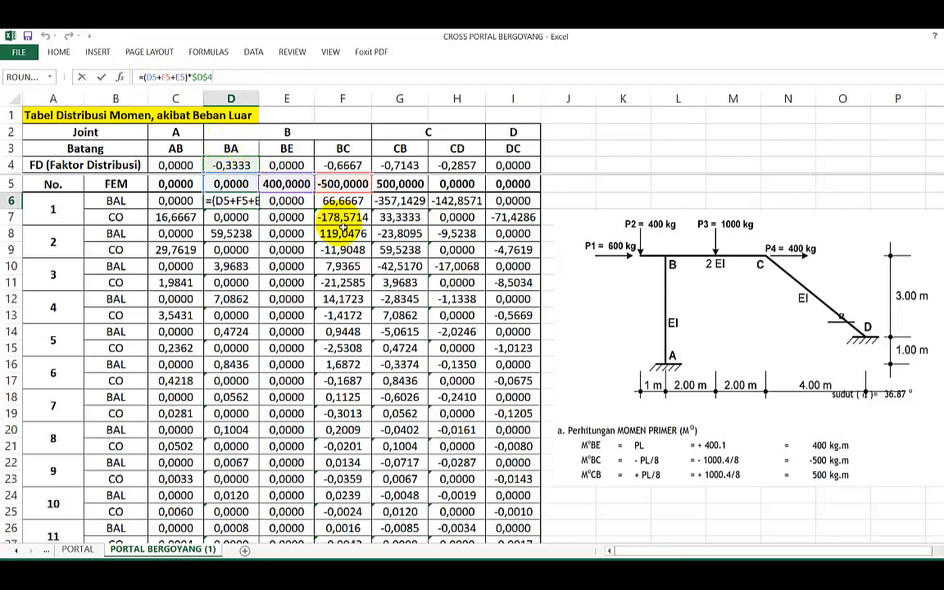
- Review the cycle 1 balancing formulas for members BE and BC in E6 and F6
key(Tab)
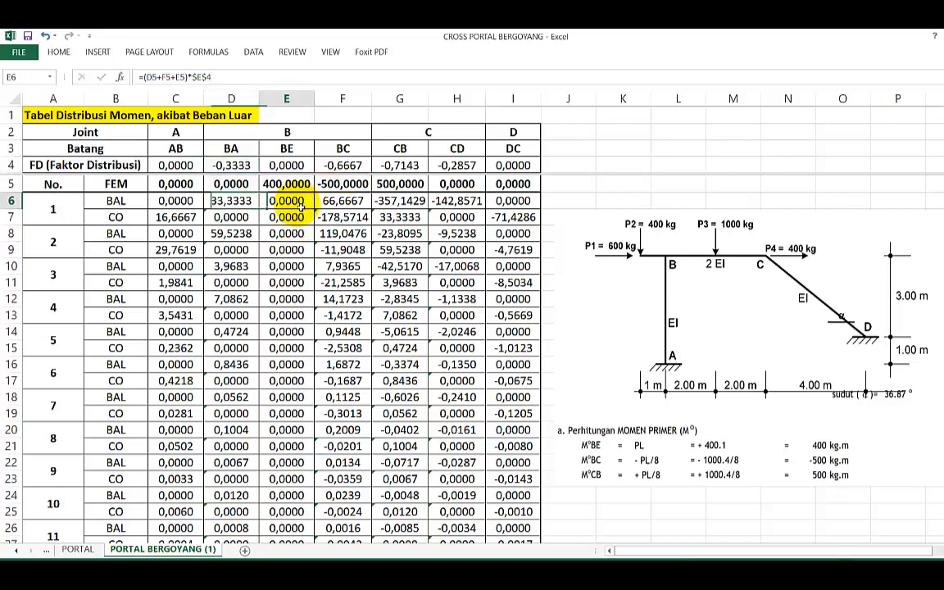
key(F2)
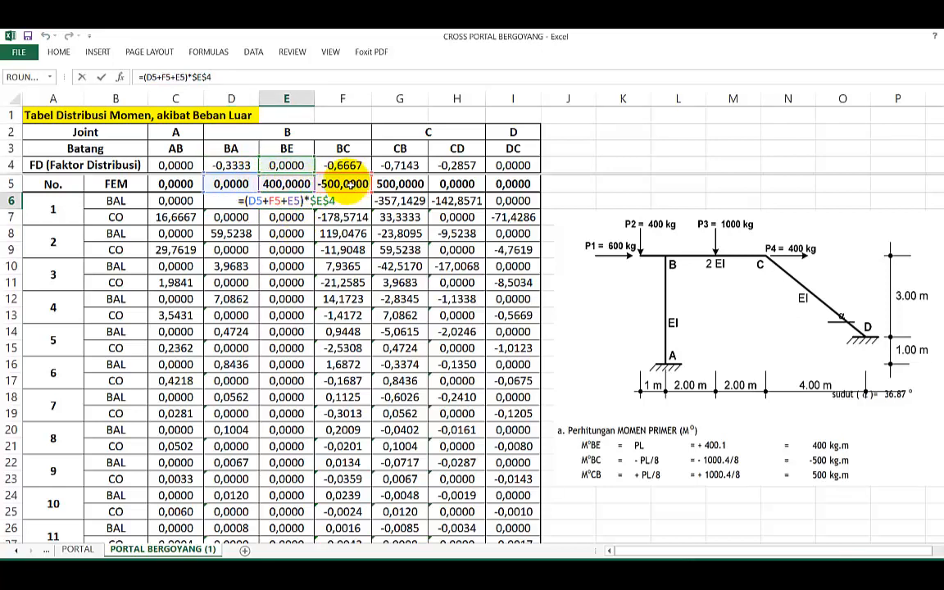
key(Tab)
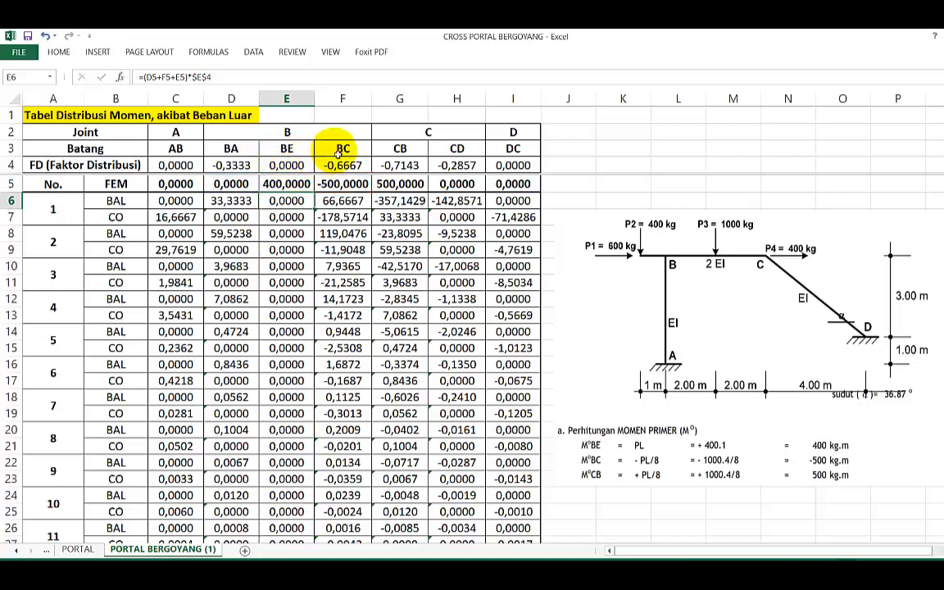
key(F2)
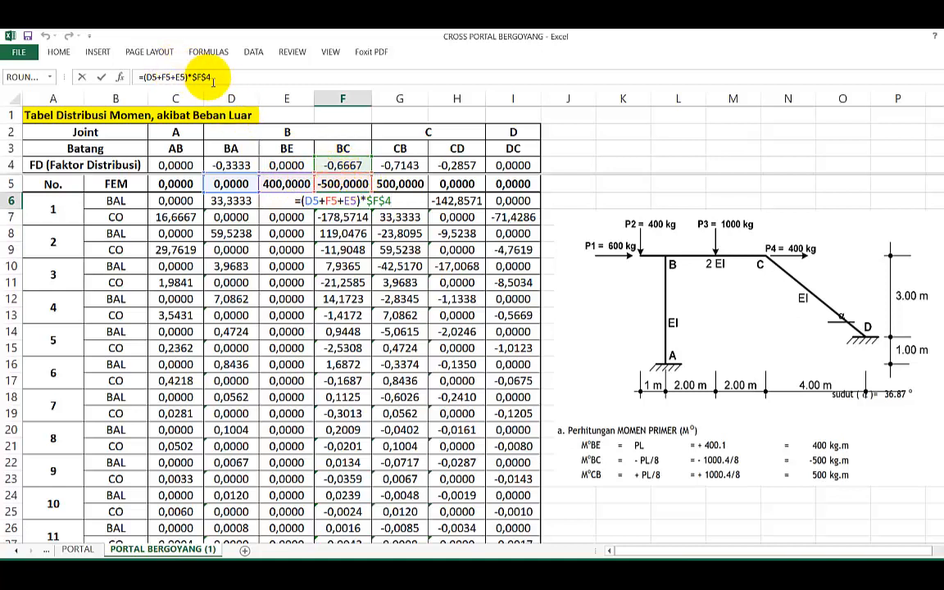
key(ctrl+Return)
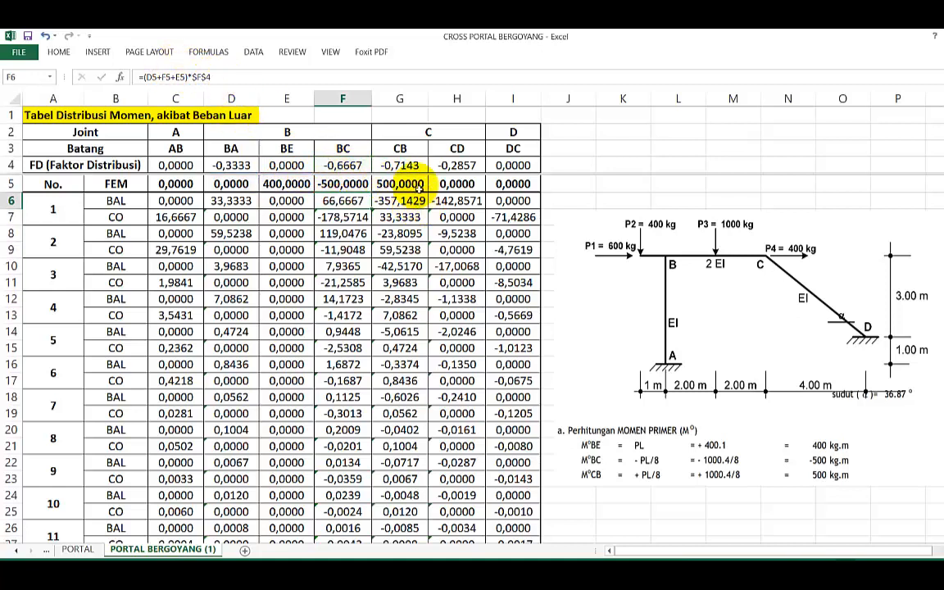
- Review the cycle 1 balancing formulas for CB and CD in G6 and H6, plus the DC entries in I5 and I6
click(441, 135)
click(422, 200)
key(F2)
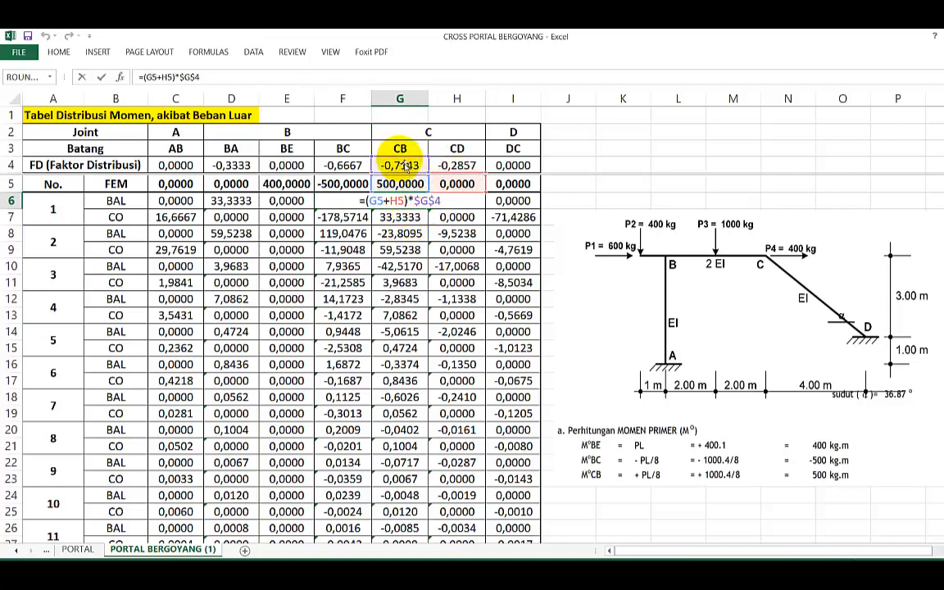
click(453, 197)
key(F2)
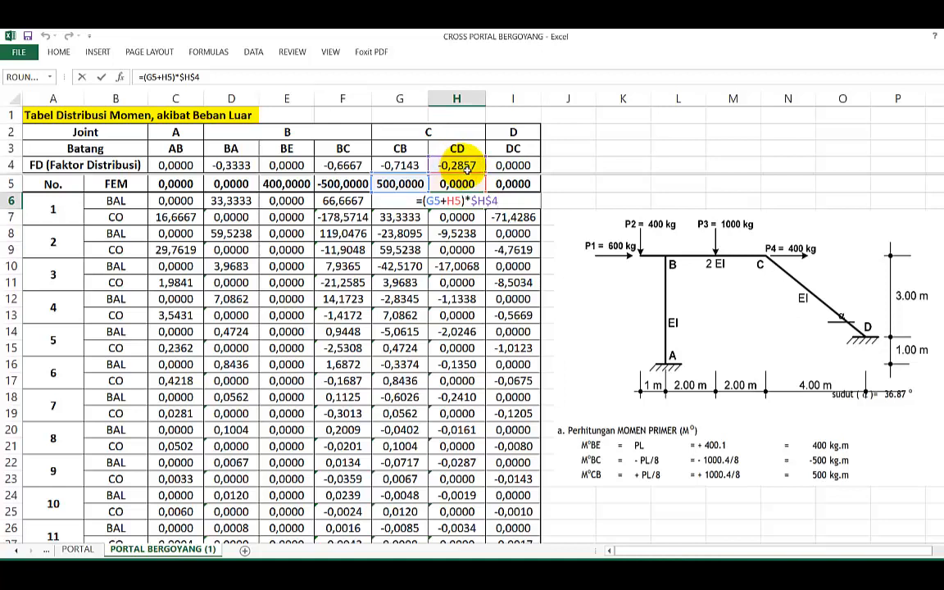
key(Escape)
click(526, 182)
key(F2)
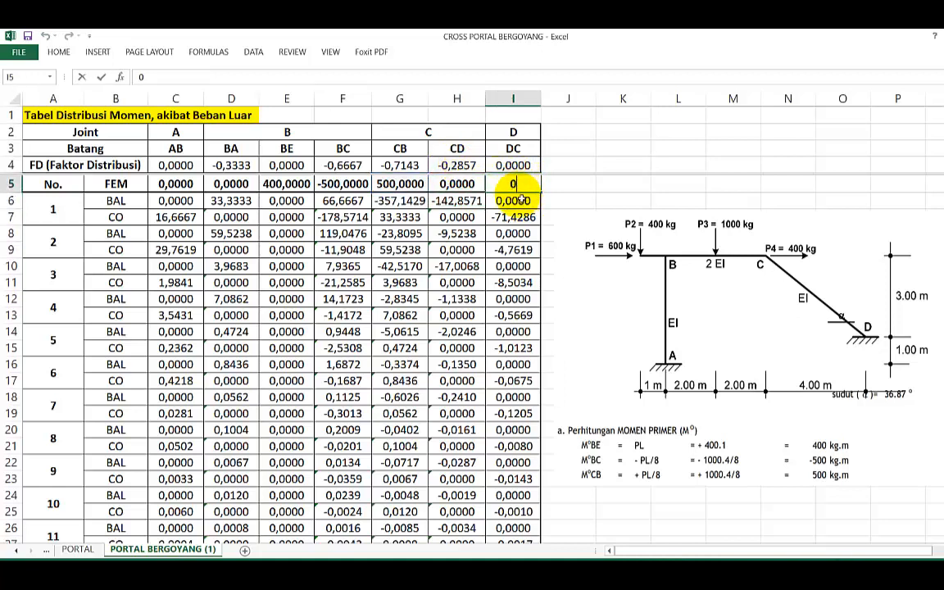
key(Return)
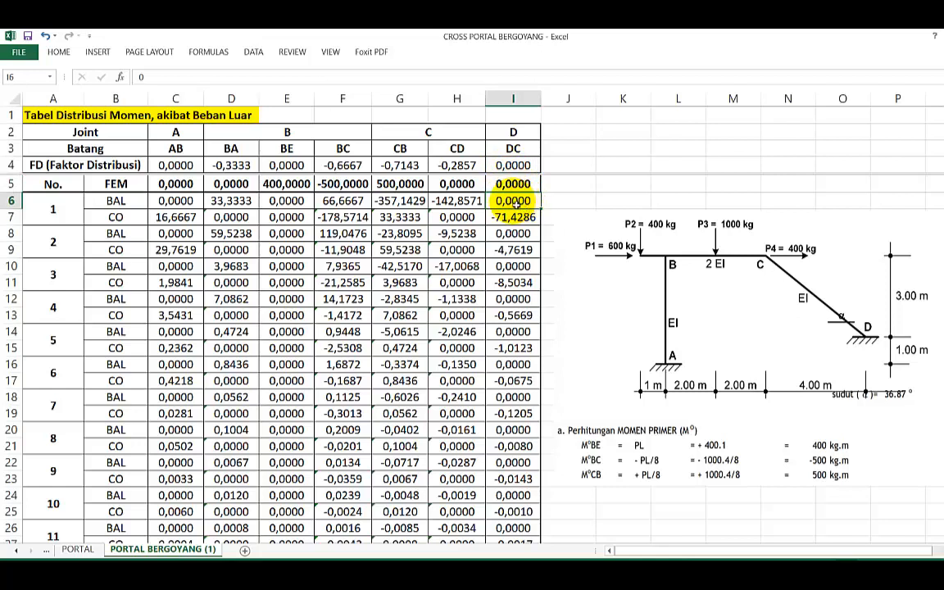
- Compare the cycle 1 BAL and CO row labels with the joint C and D headings
click(134, 204)
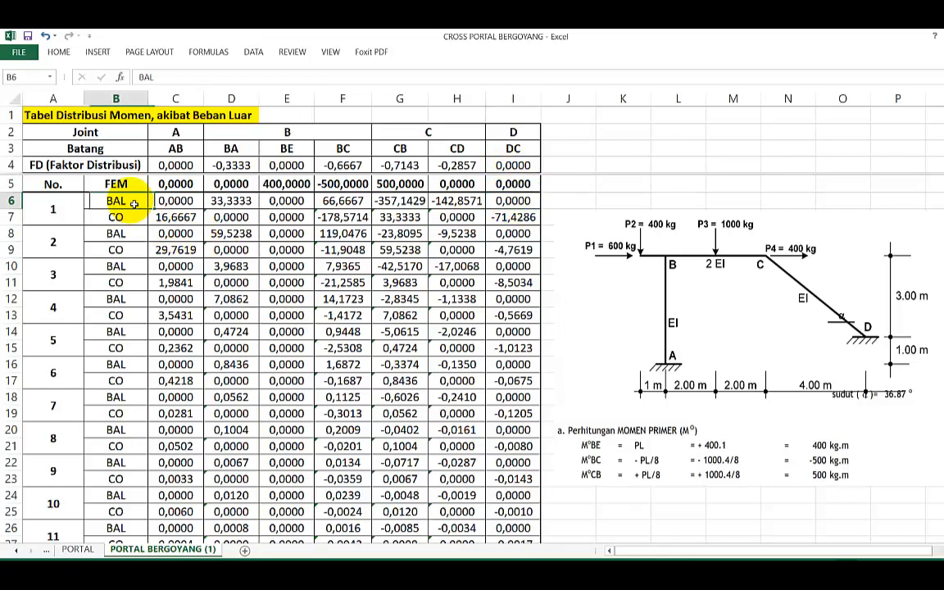
click(135, 220)
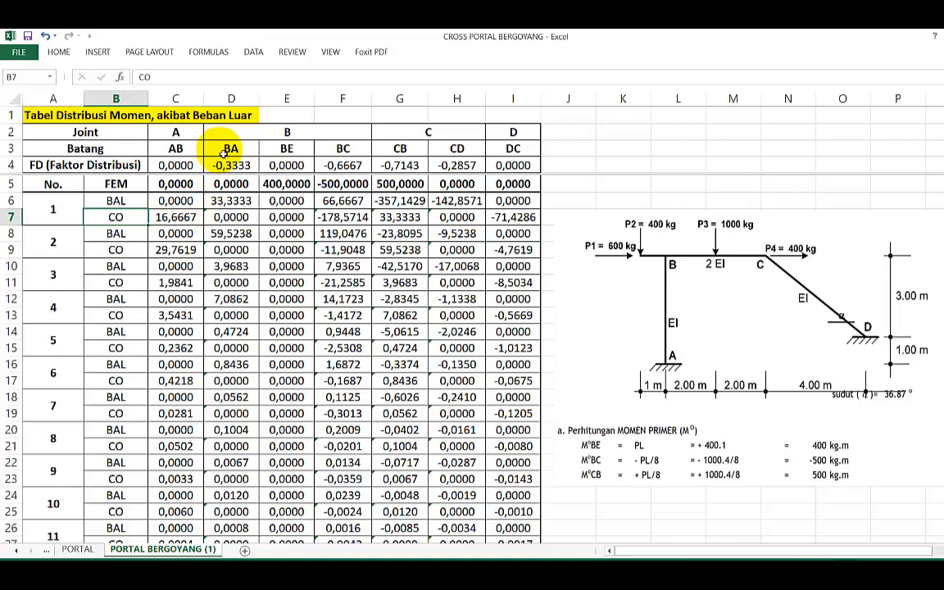
click(116, 200)
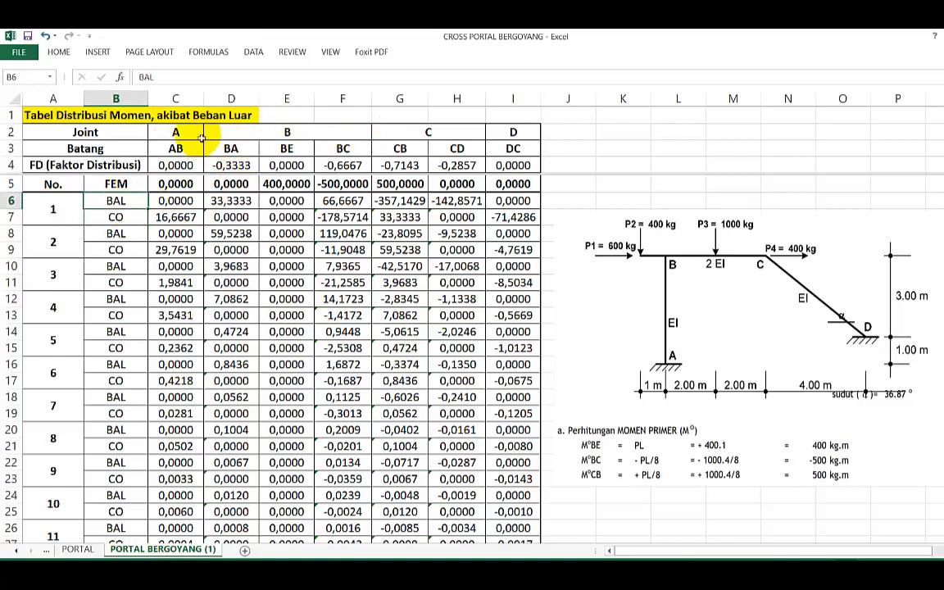
click(446, 132)
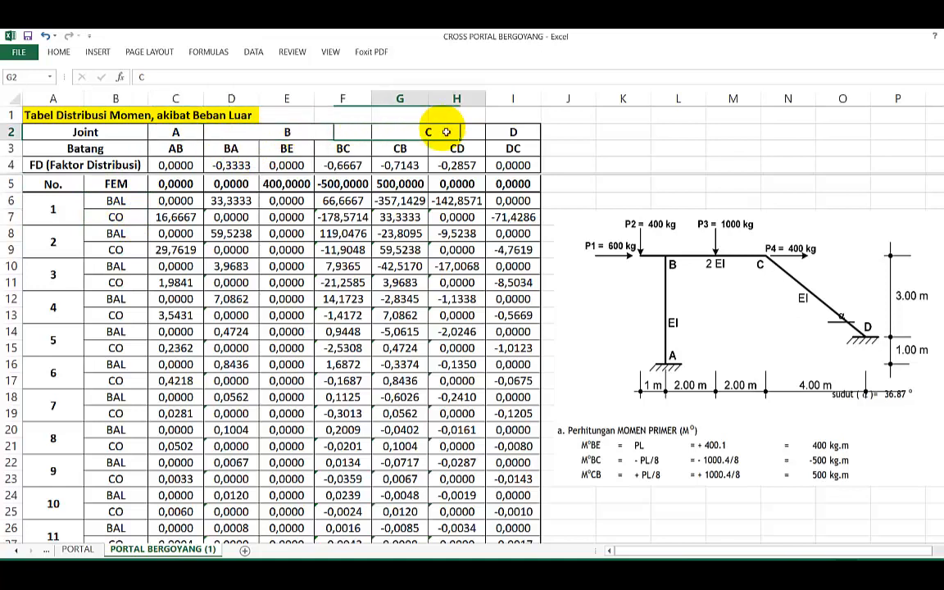
click(511, 131)
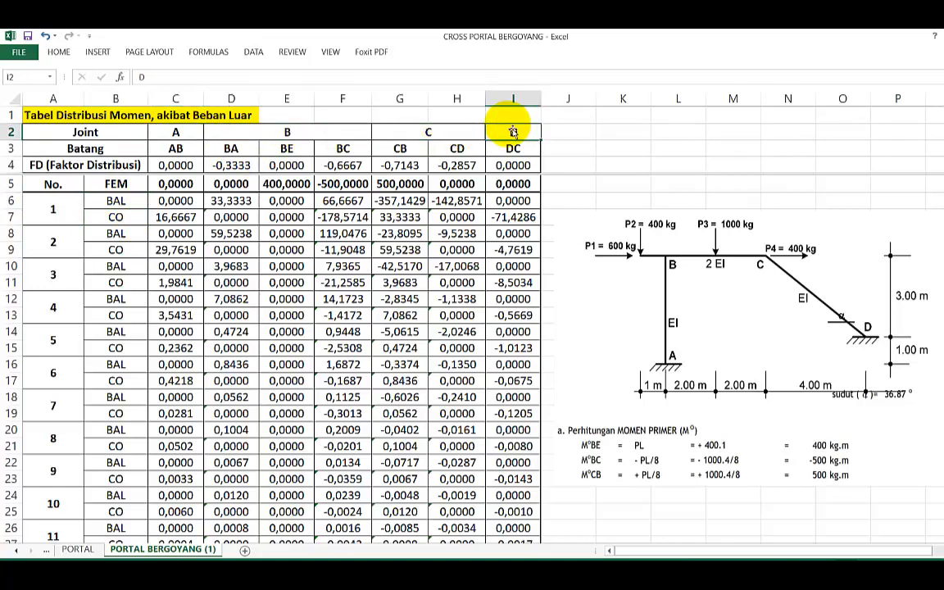
click(110, 216)
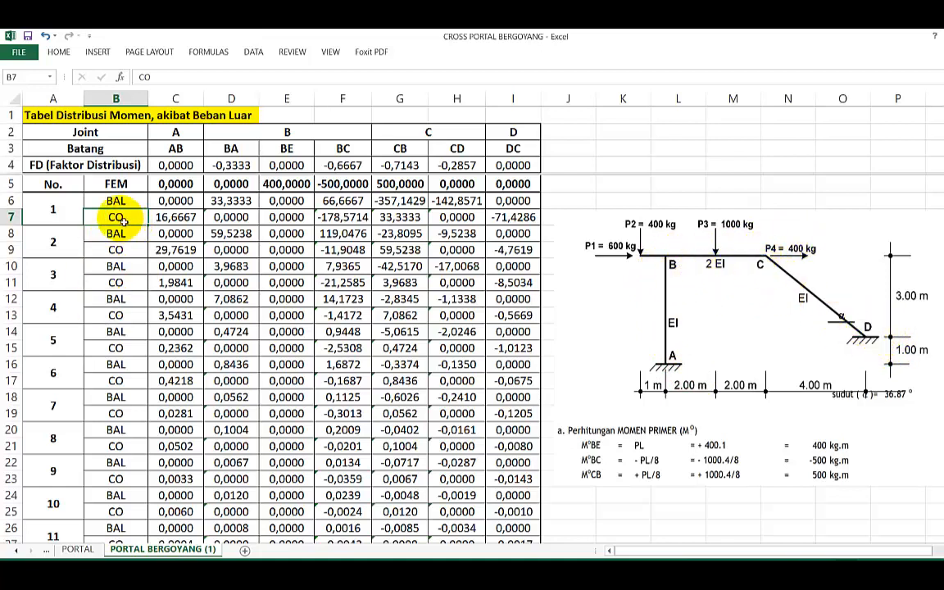
- Examine the cycle 1 carry-over formulas for AB and BA in C7 and D7 against the BA balancing formula in D6
click(184, 217)
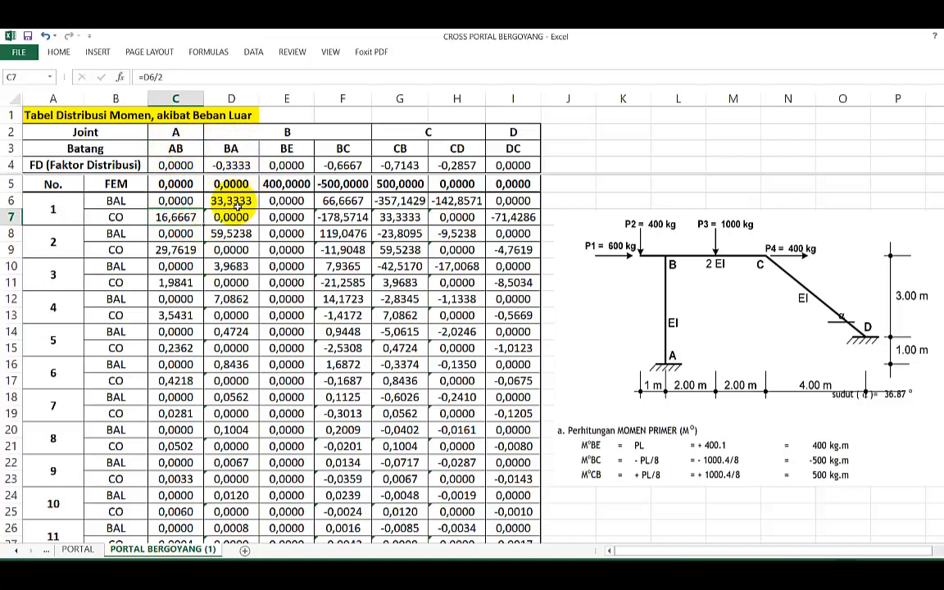
double_click(197, 220)
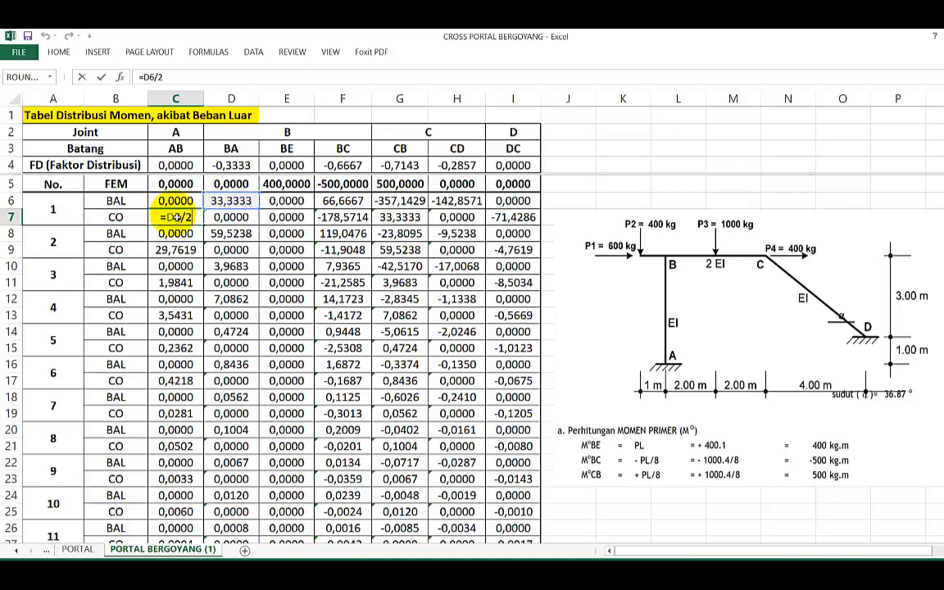
click(232, 217)
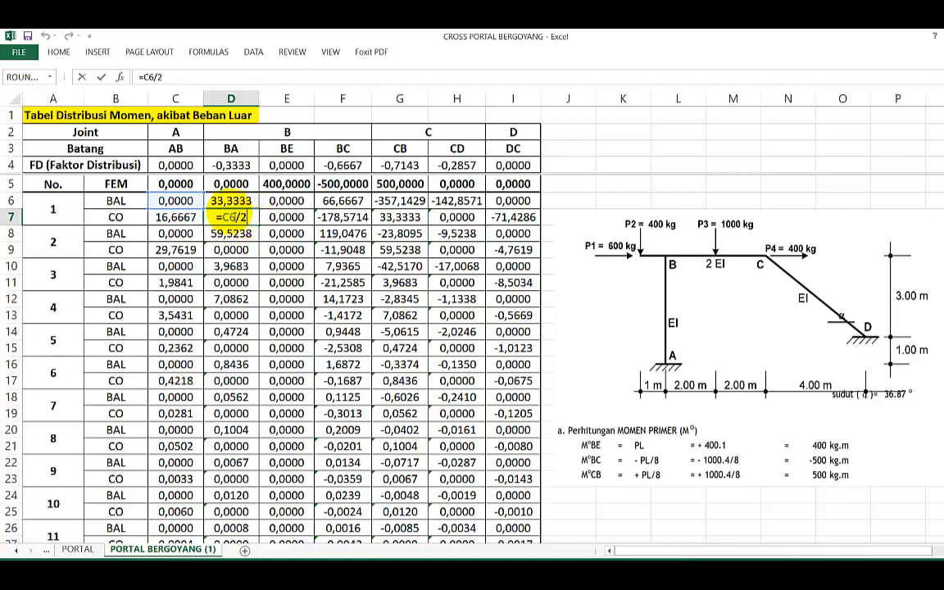
key(Escape)
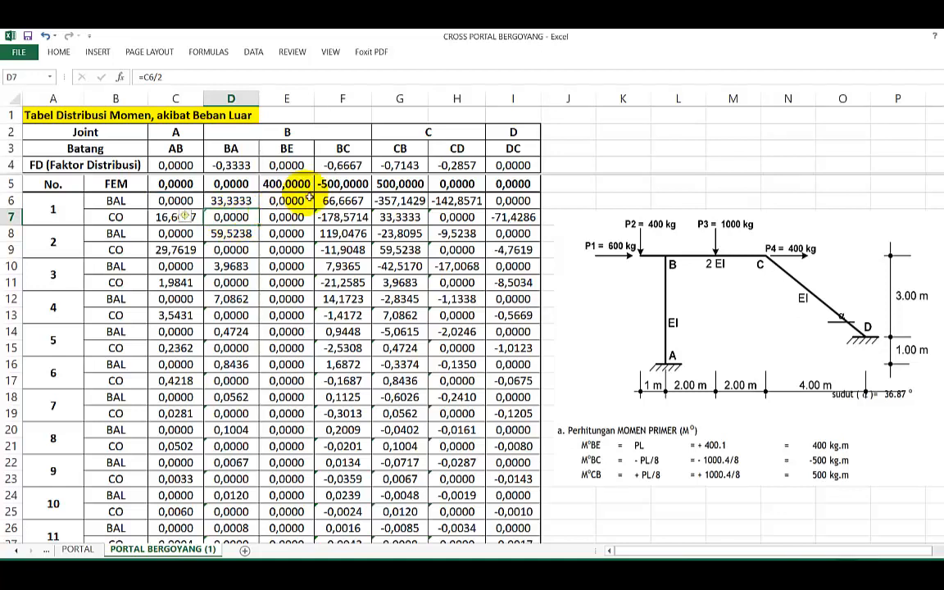
click(230, 205)
key(F2)
key(Escape)
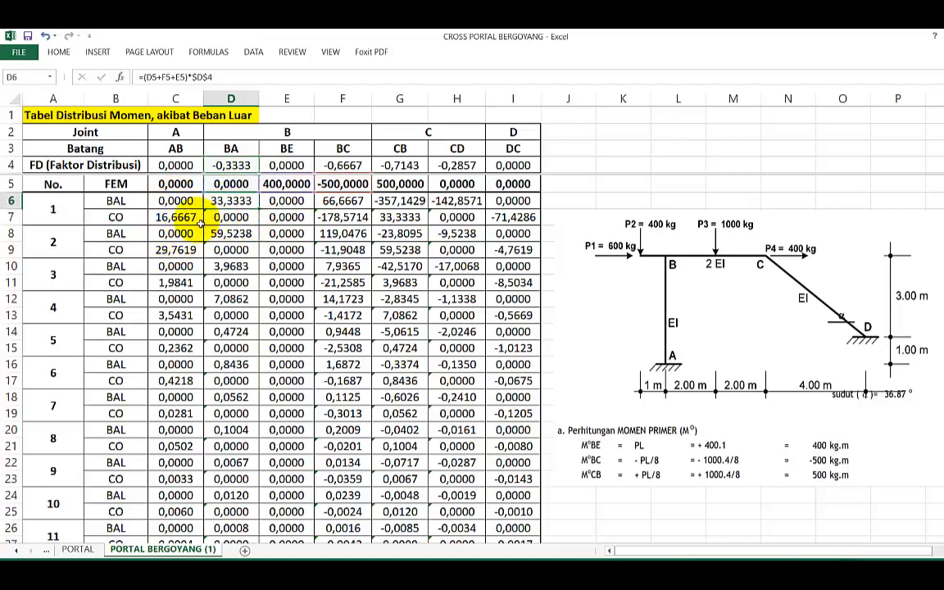
click(193, 218)
key(F2)
key(Escape)
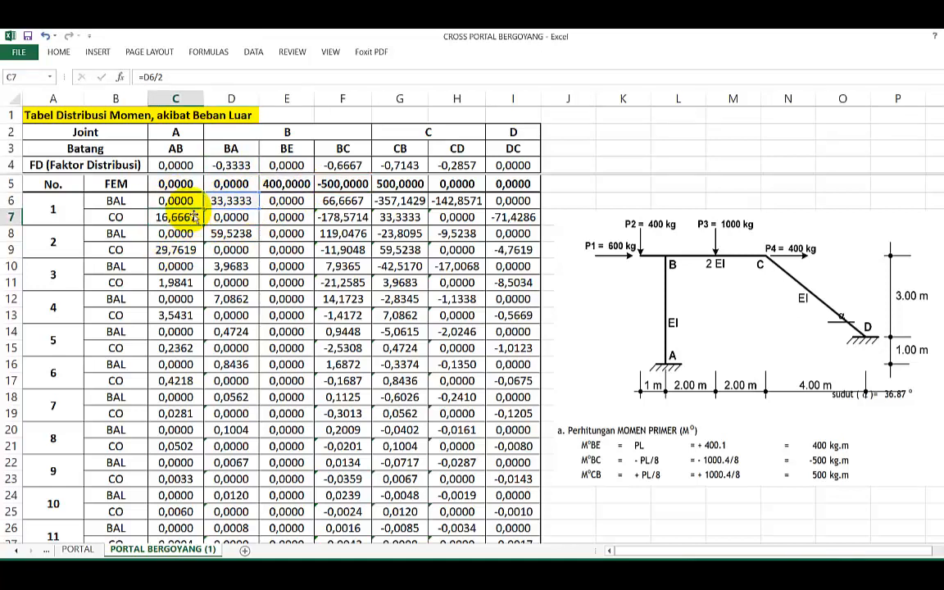
click(221, 218)
key(F2)
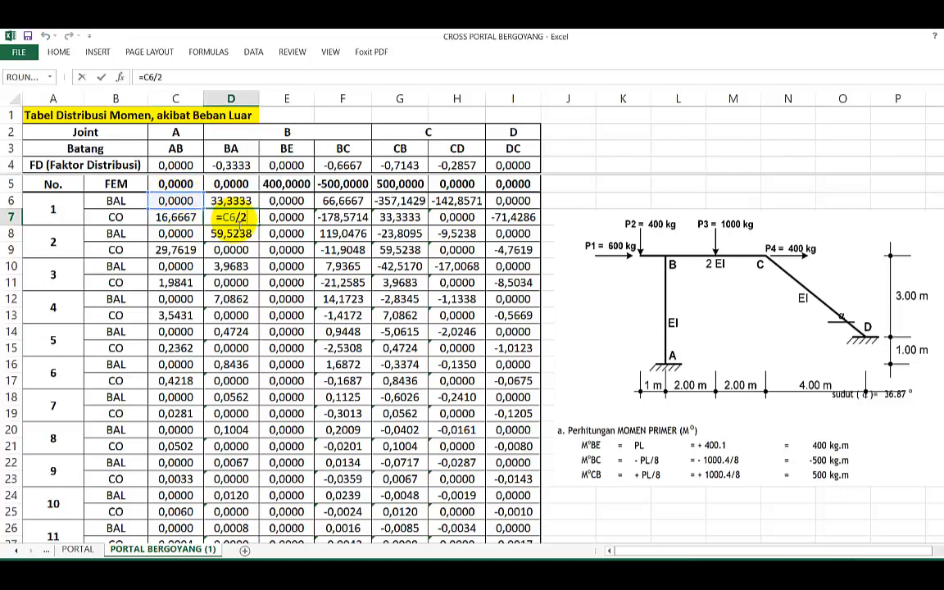
key(Escape)
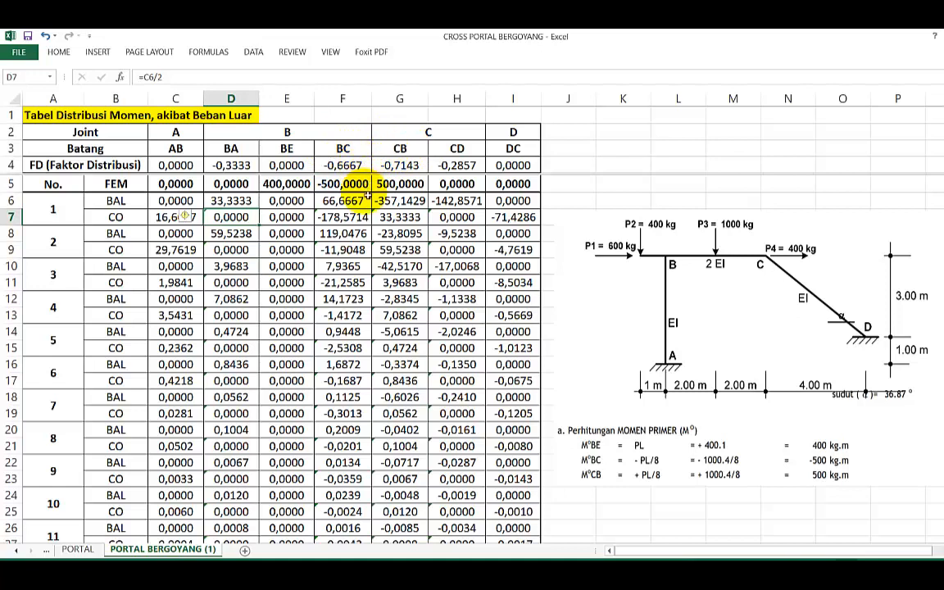
- Examine the cycle 1 carry-over formulas for members BC and CB in F7 and G7
click(365, 218)
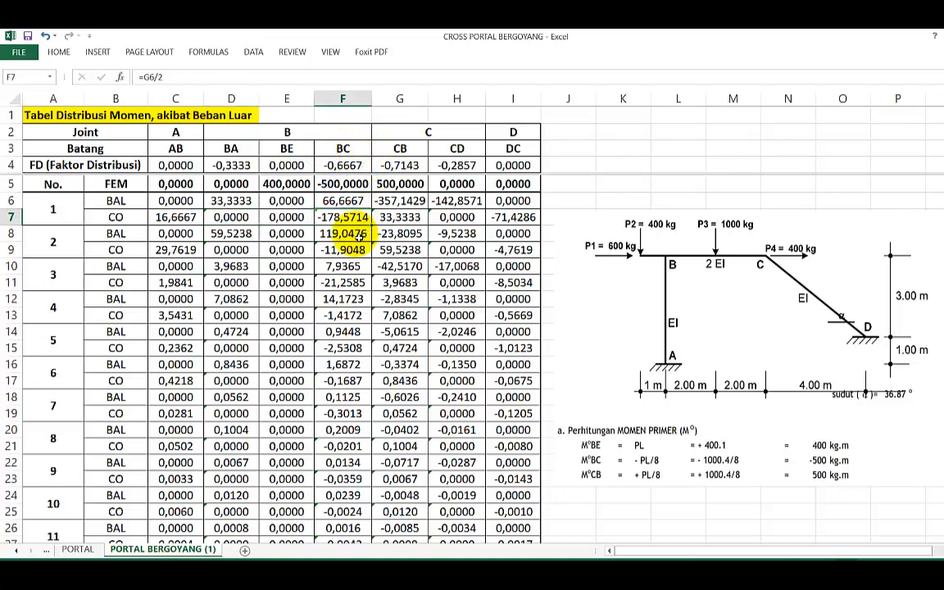
click(359, 237)
click(347, 203)
double_click(355, 221)
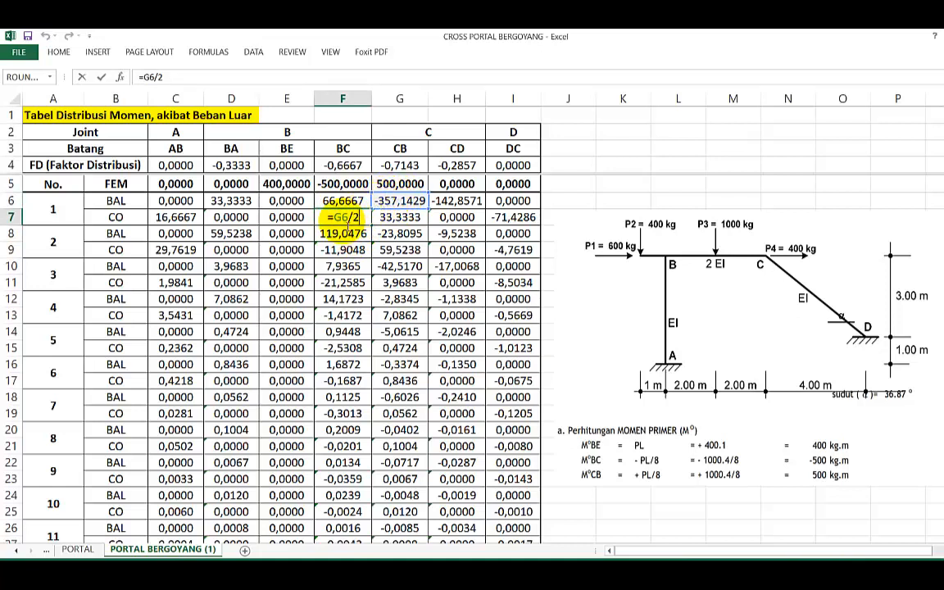
click(400, 217)
double_click(400, 217)
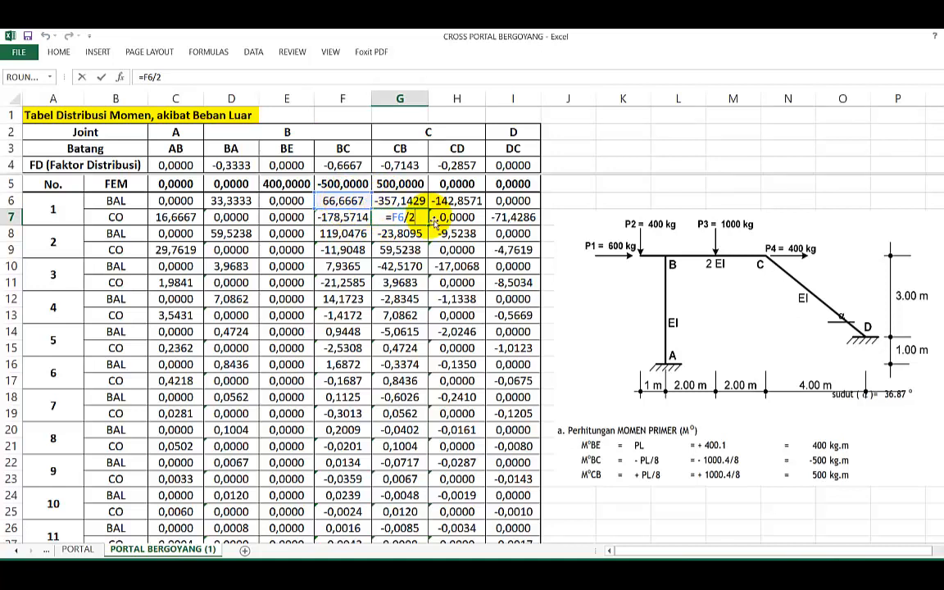
key(Escape)
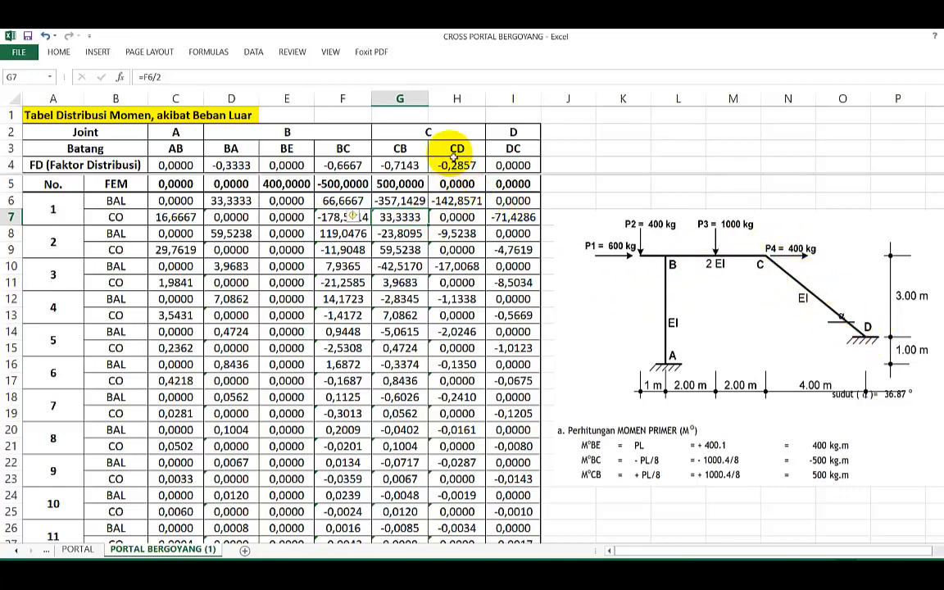
- Examine the cycle 1 carry-over formulas for members CD and DC in H7 and I7
click(472, 217)
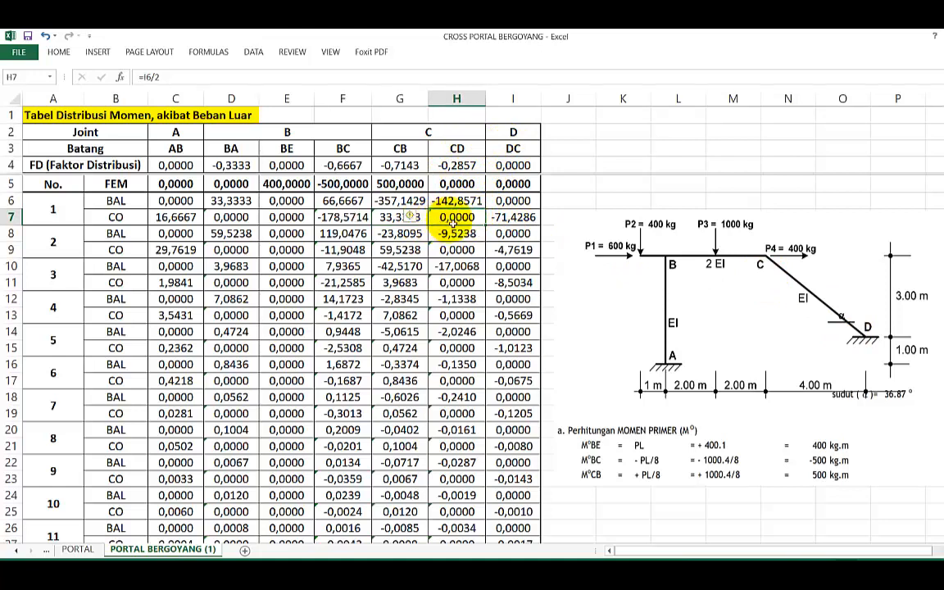
text(=I6/2)
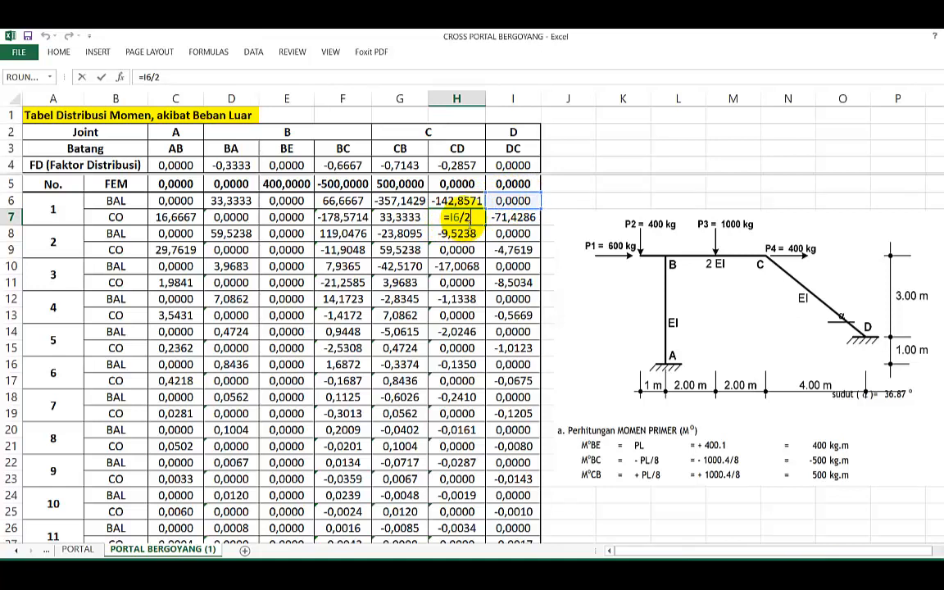
key(ctrl+Return)
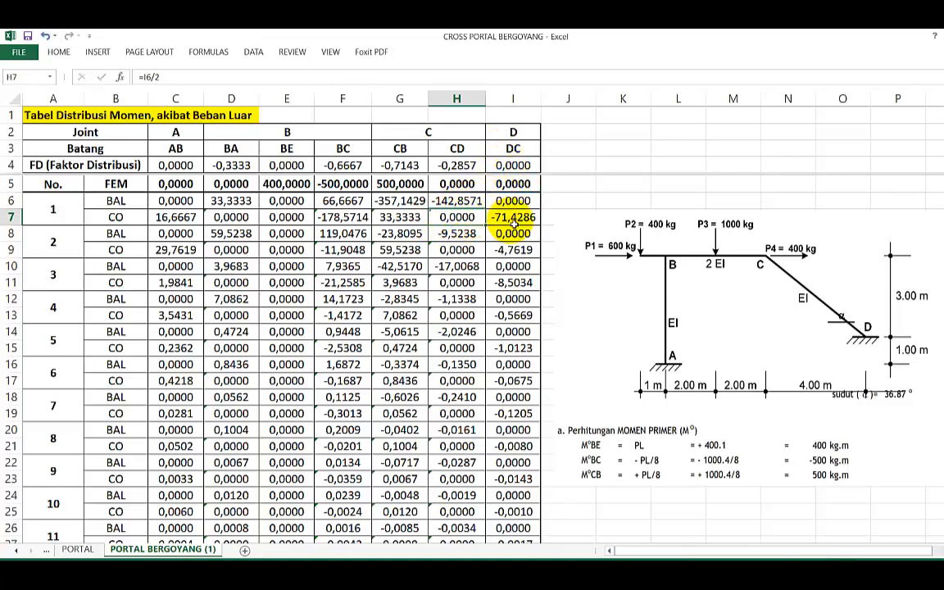
double_click(513, 222)
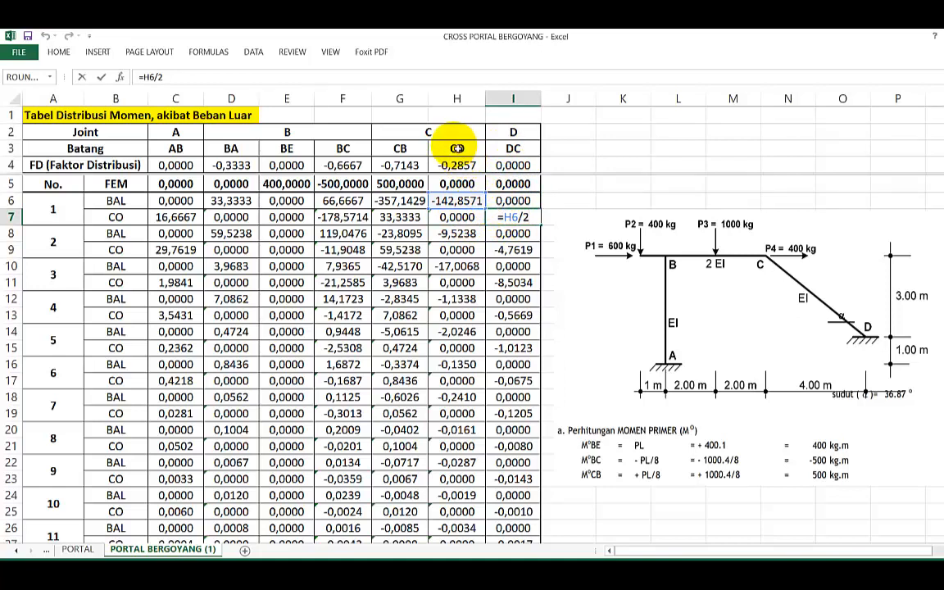
key(ctrl+Return)
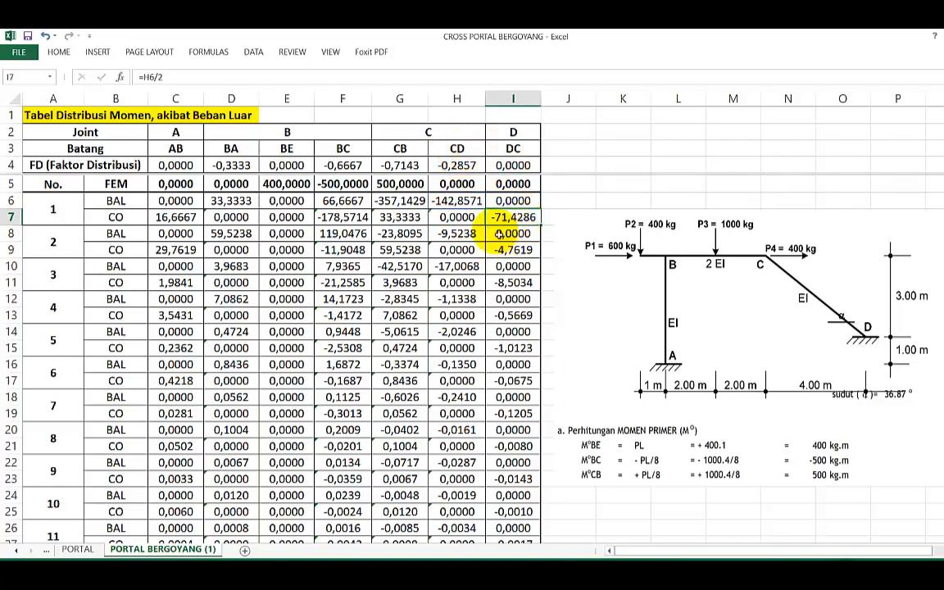
drag(167, 205, 513, 218)
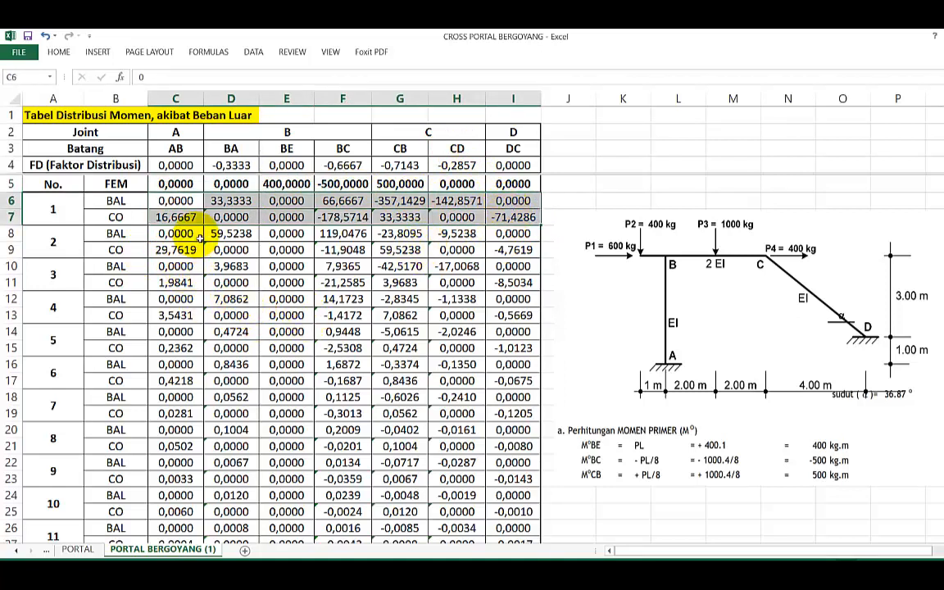
key(ctrl+c)
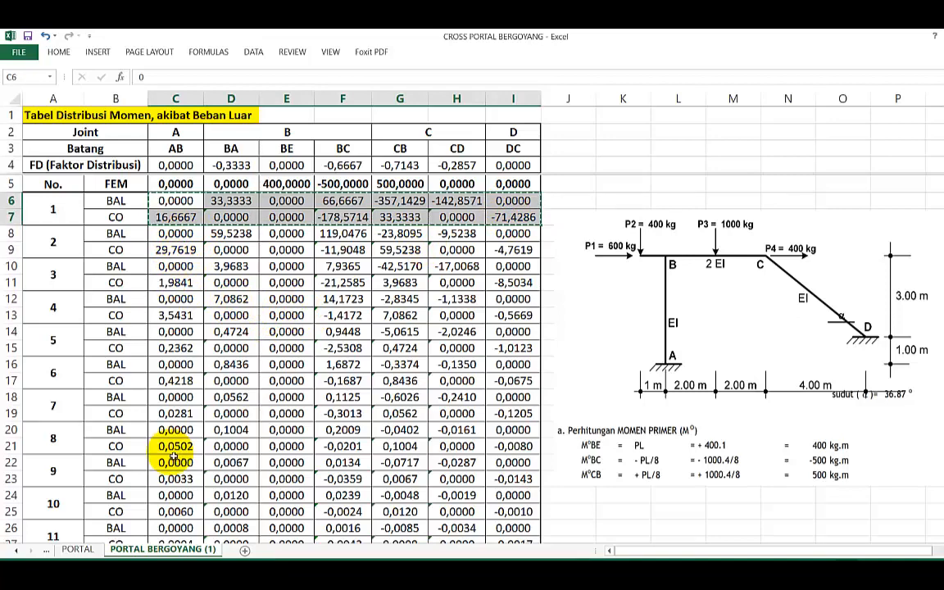
click(179, 234)
drag(186, 235, 510, 252)
key(Escape)
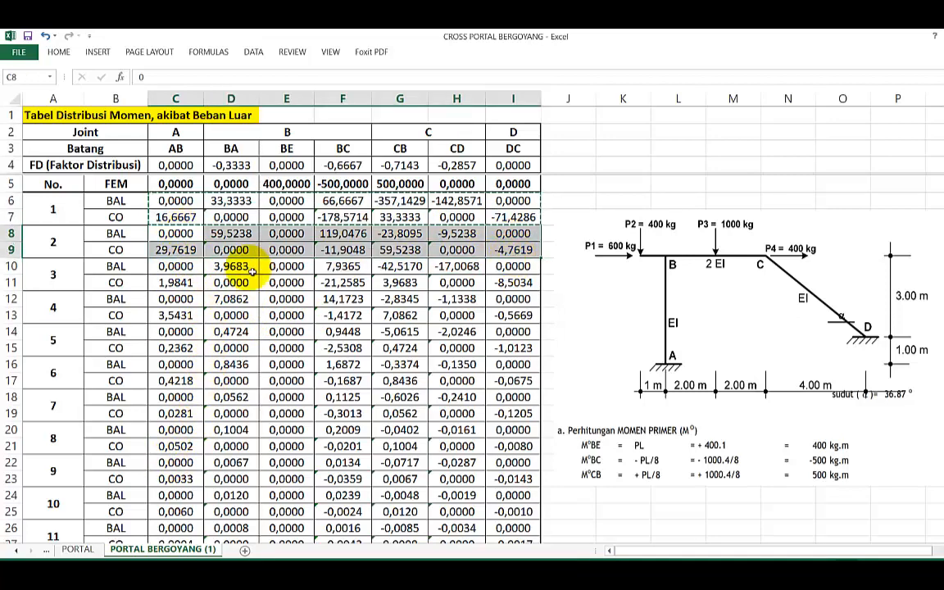
- Clear the BAL and CO values of cycles 2 through 18 in C8:I41
click(170, 237)
drag(170, 236, 528, 527)
key(Delete)
scroll(459, 474, up, 6)
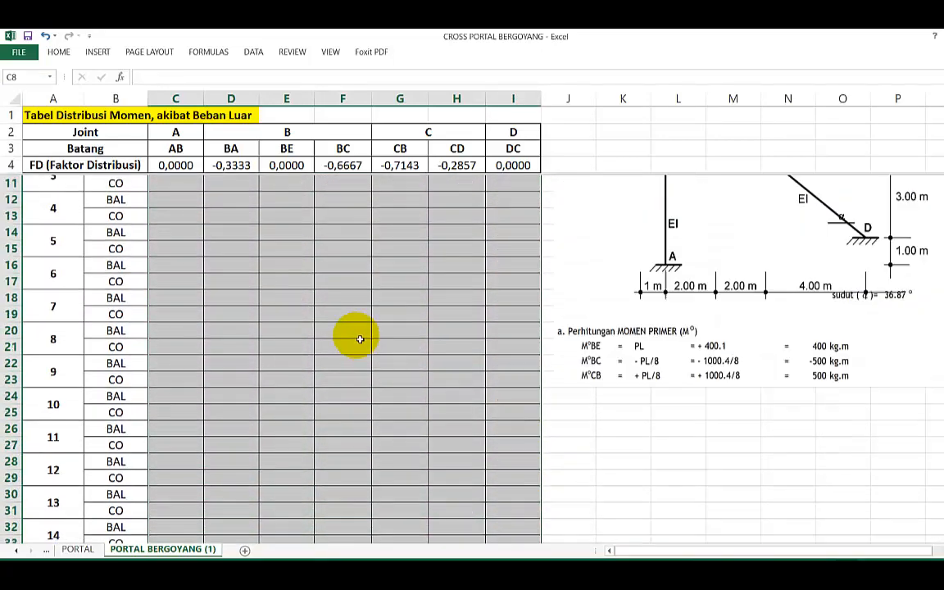
- Recheck the cycle 1 balancing entries for AB, BA, BE and BC in C6 to F6, including their absolute distribution factor references
click(175, 250)
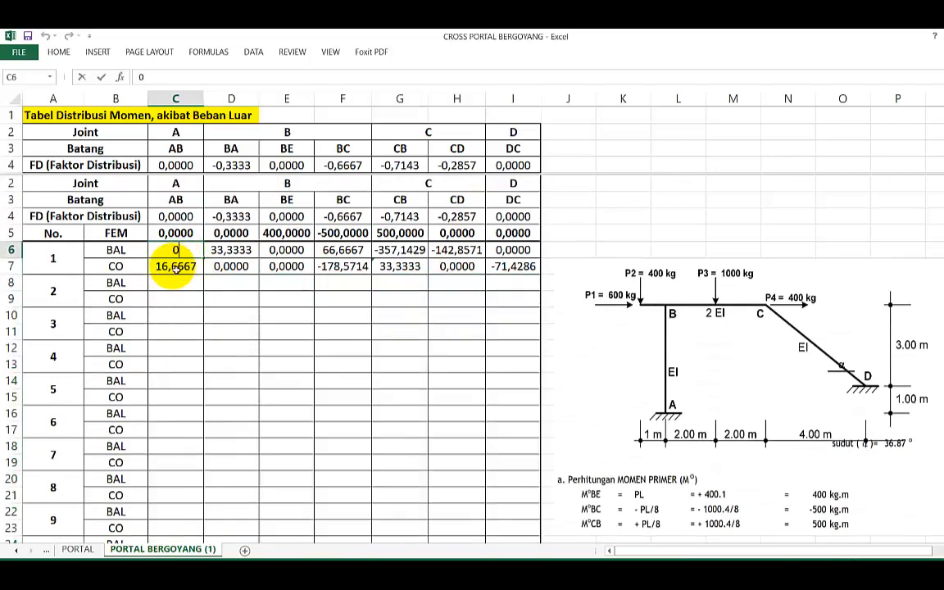
double_click(223, 252)
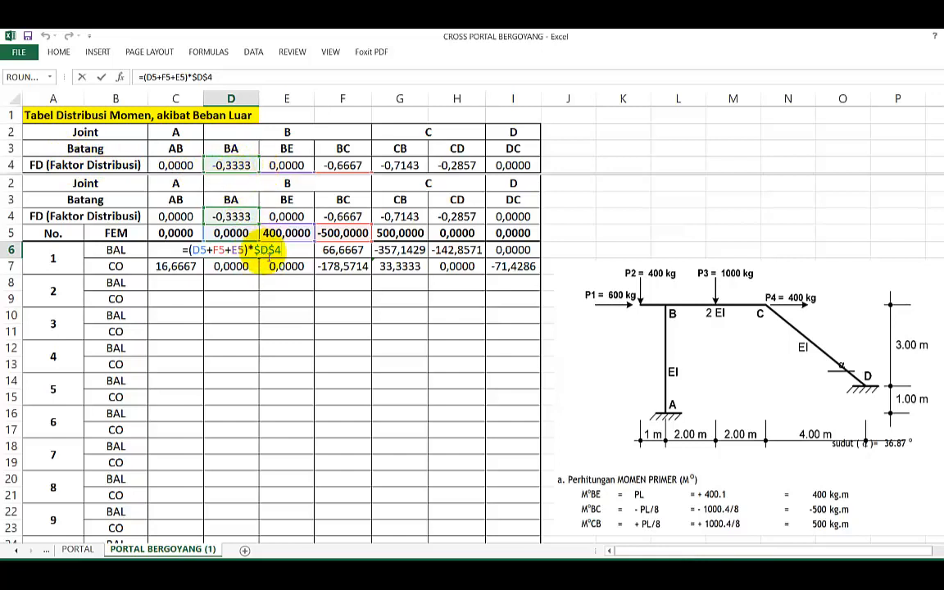
key(Escape)
double_click(297, 251)
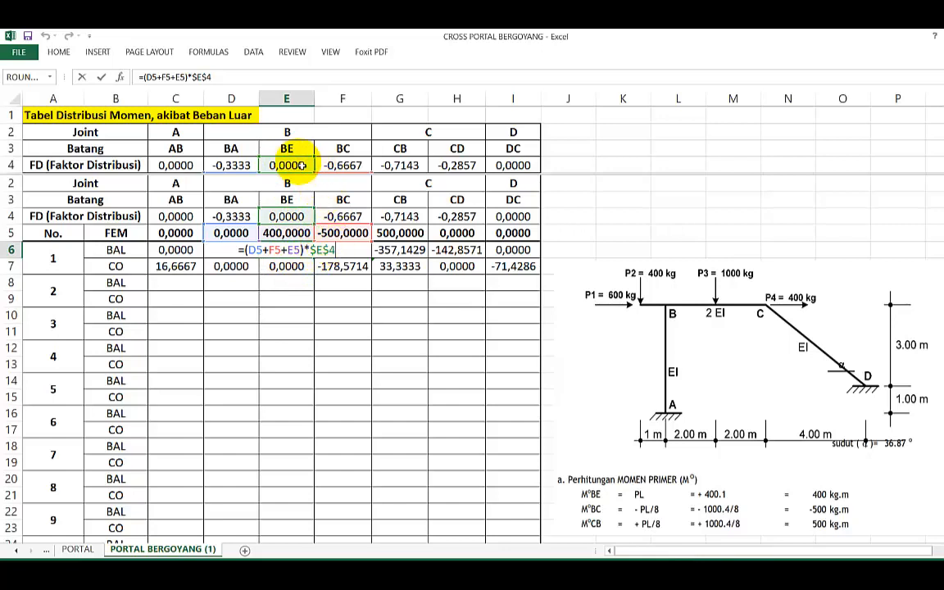
click(347, 249)
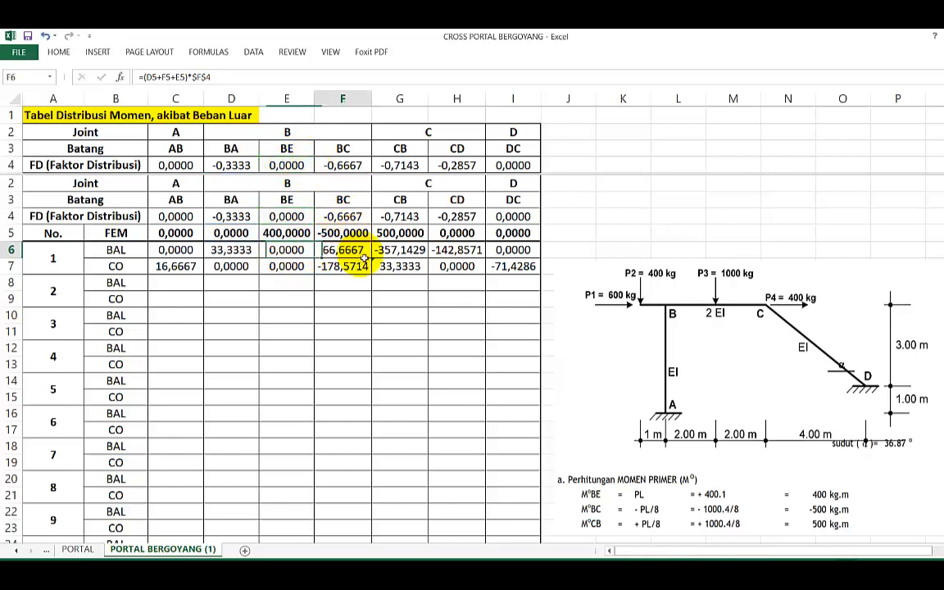
double_click(348, 249)
- Recheck member CB's cycle 1 carry-over formula in G7 and balancing formula in G6
click(416, 267)
double_click(416, 267)
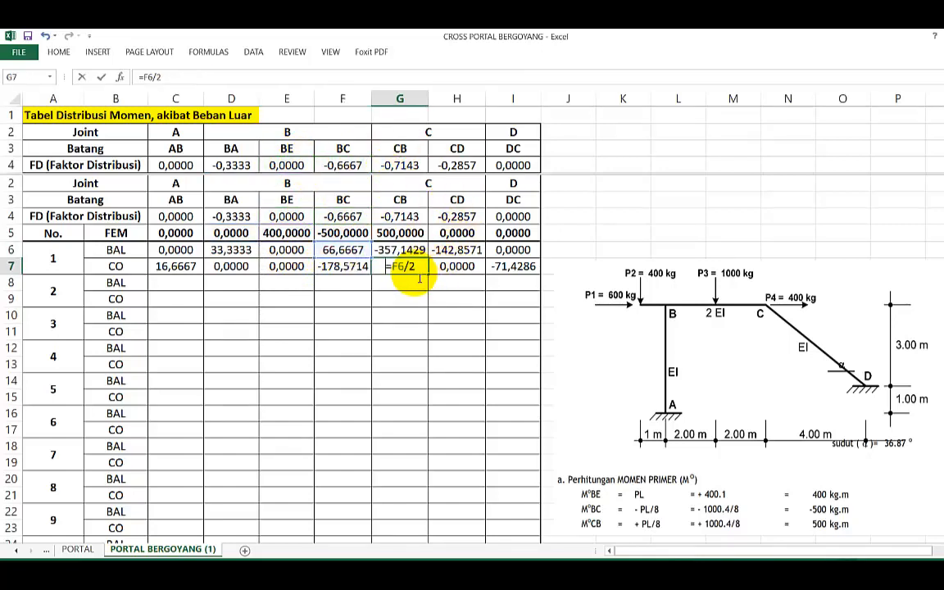
click(358, 266)
click(400, 249)
double_click(405, 250)
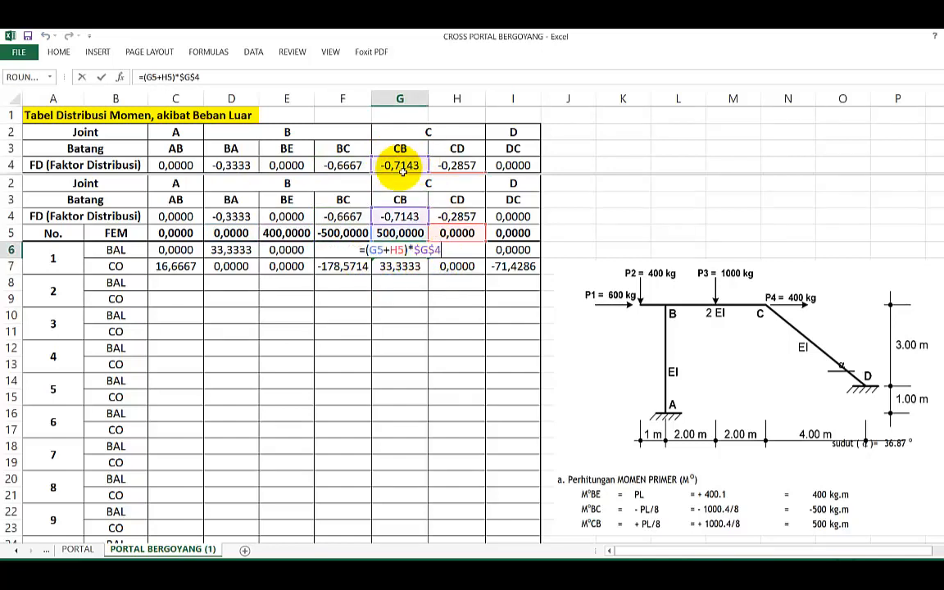
key(Escape)
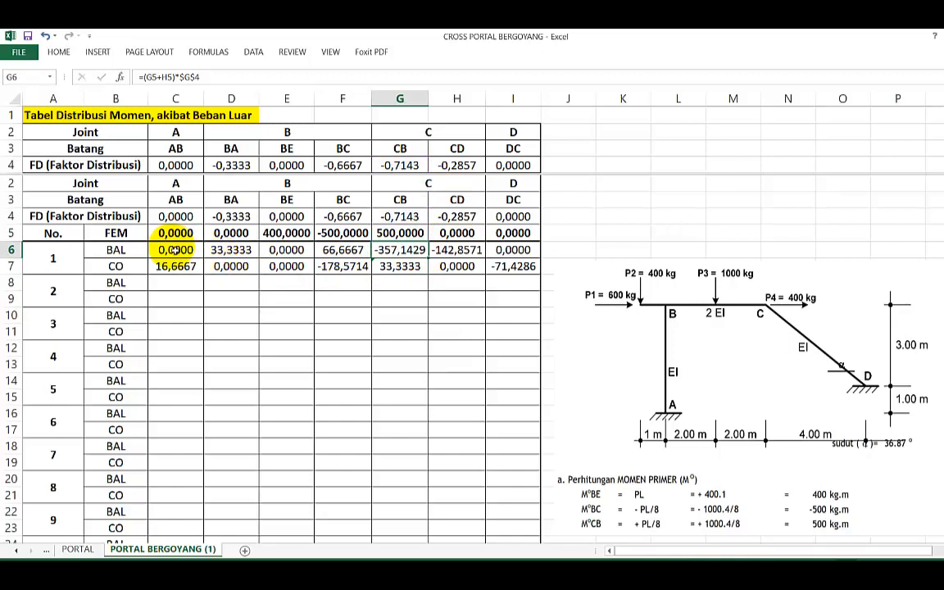
- Copy the cycle 1 BAL and CO formulas in C6:I7 into cycles 2 through 5, filling C8:I15
drag(175, 250, 516, 270)
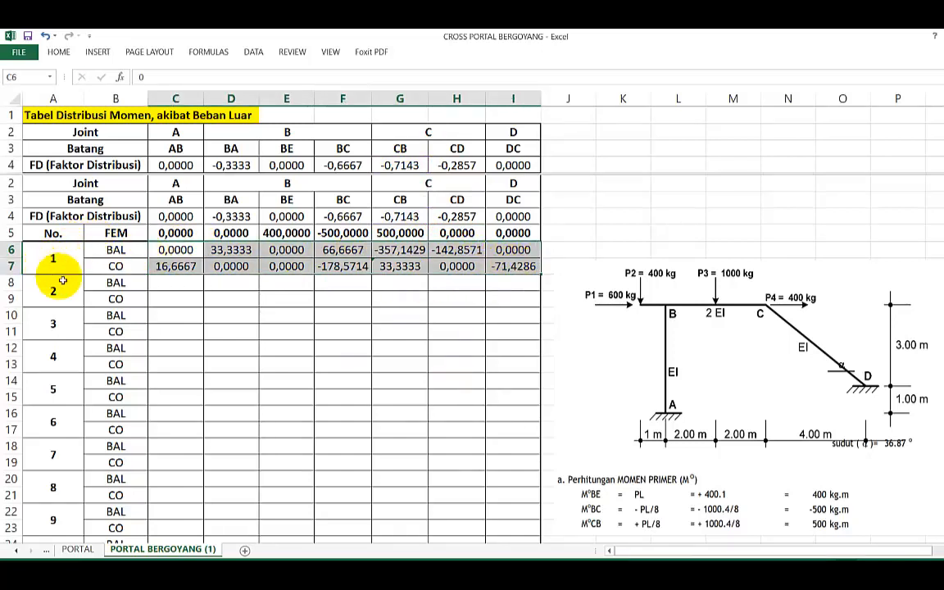
key(ctrl+c)
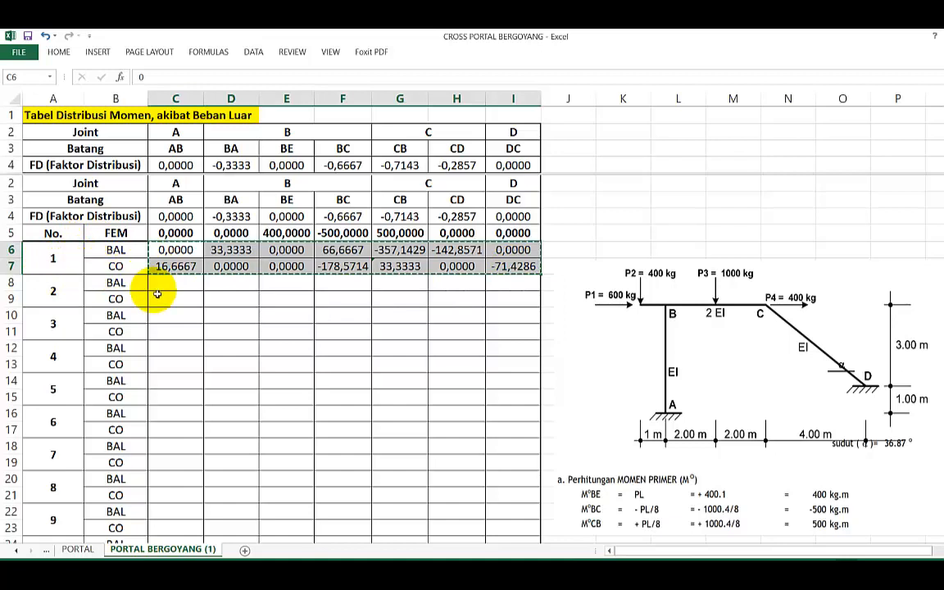
click(173, 284)
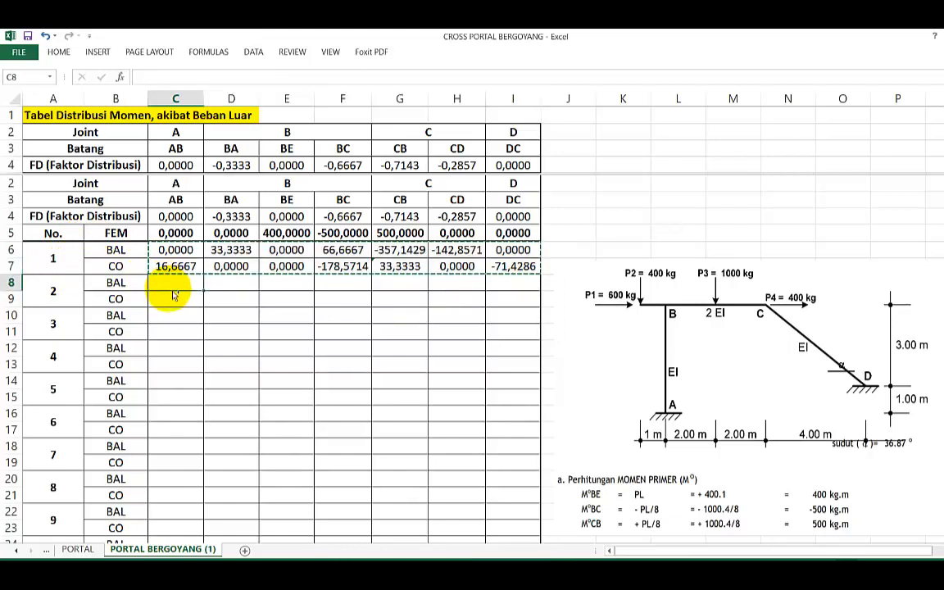
key(ctrl+v)
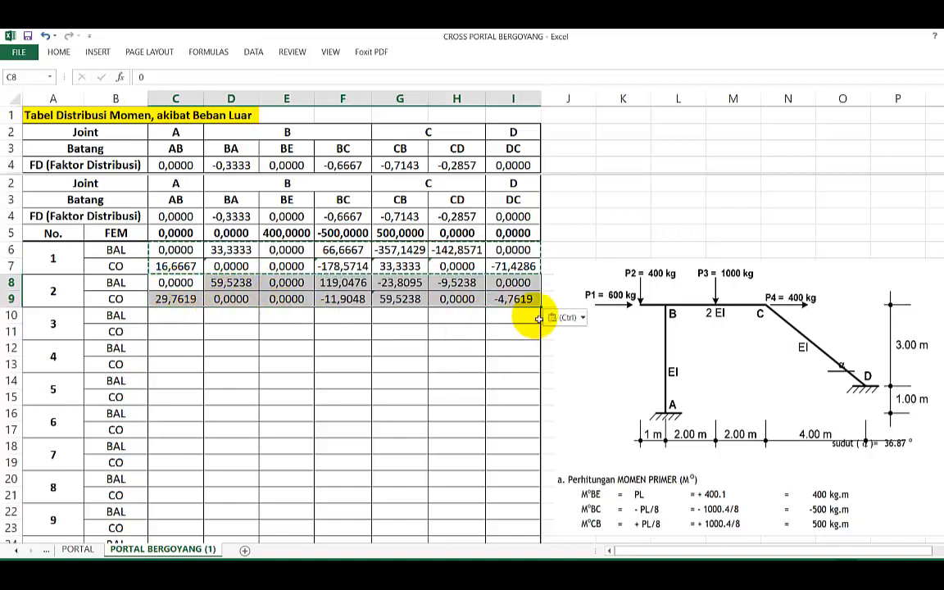
click(166, 320)
key(ctrl+v)
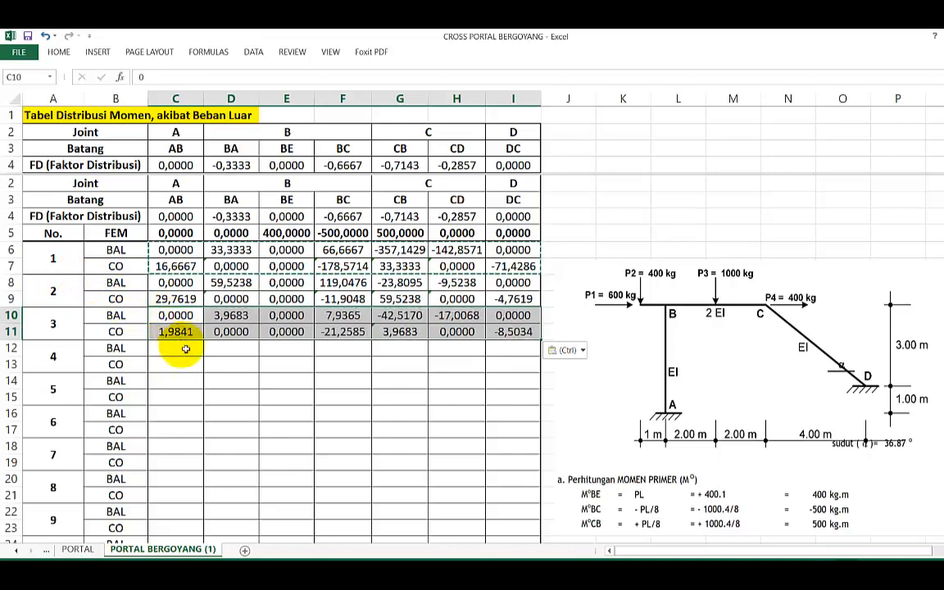
click(178, 351)
key(ctrl+v)
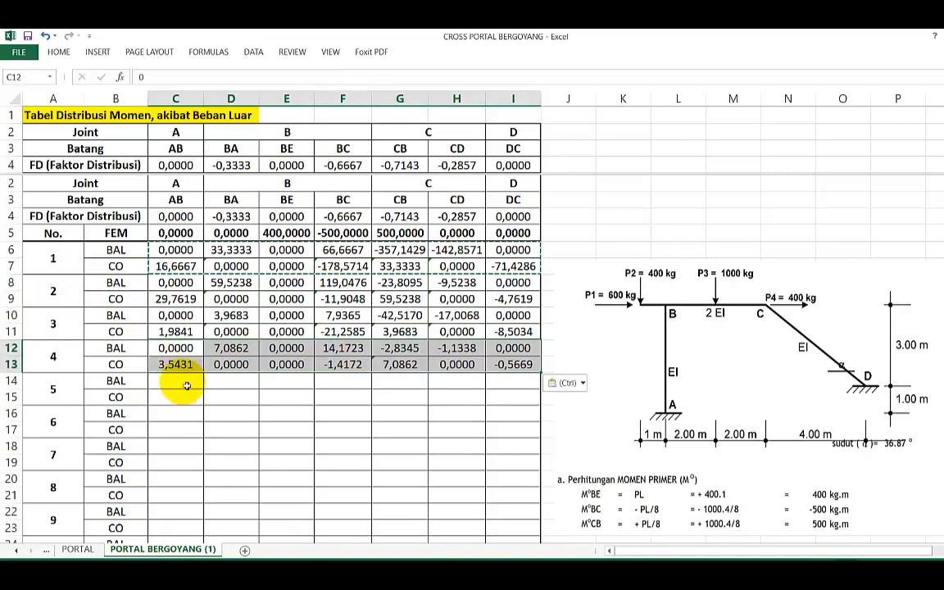
click(185, 383)
key(ctrl+v)
- Paste the copied cycle 1 formulas into the BAL and CO rows of cycles 6 through 10, filling C16:I25
scroll(186, 360, down, 2)
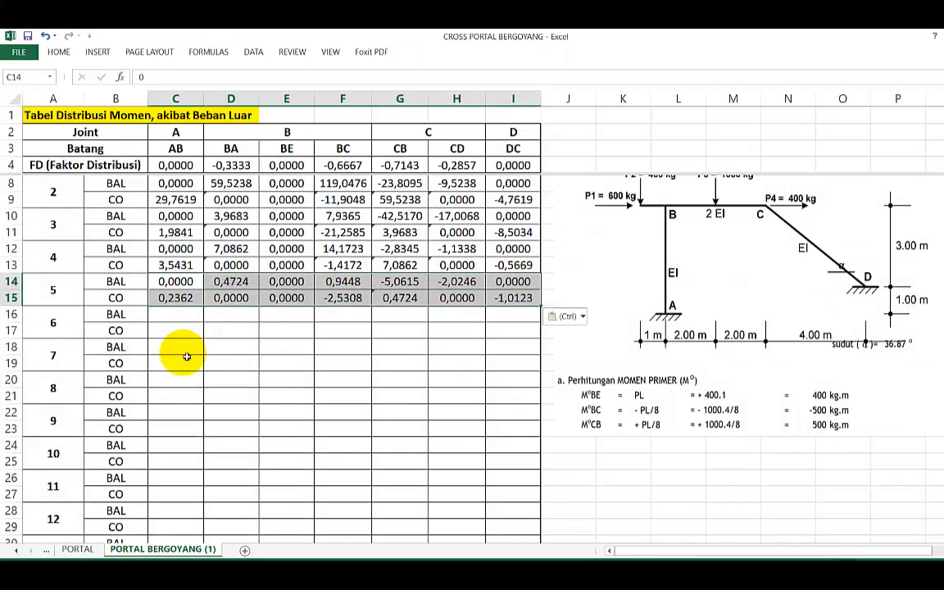
click(177, 321)
key(ctrl+v)
click(175, 351)
key(ctrl+v)
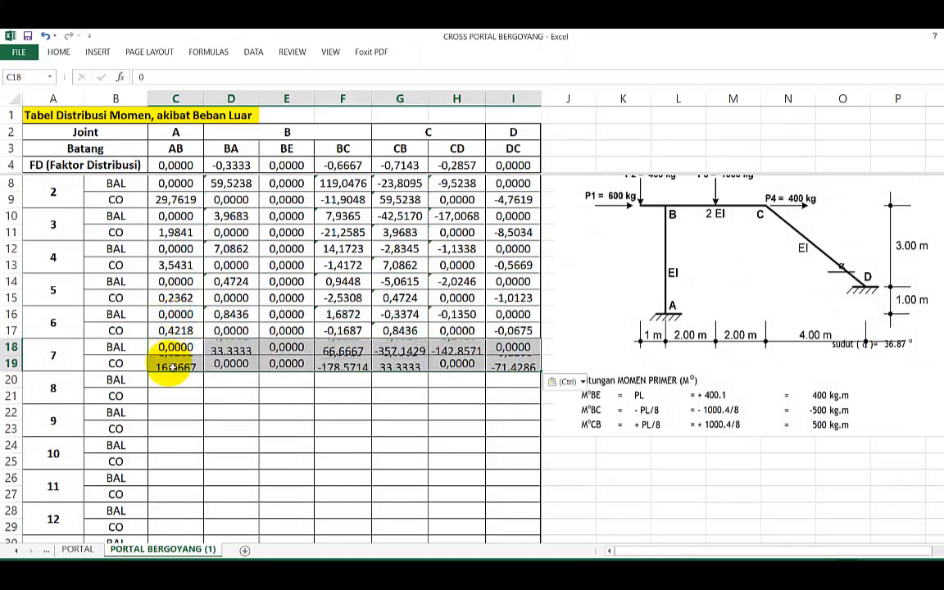
click(177, 382)
key(ctrl+v)
click(179, 413)
key(ctrl+v)
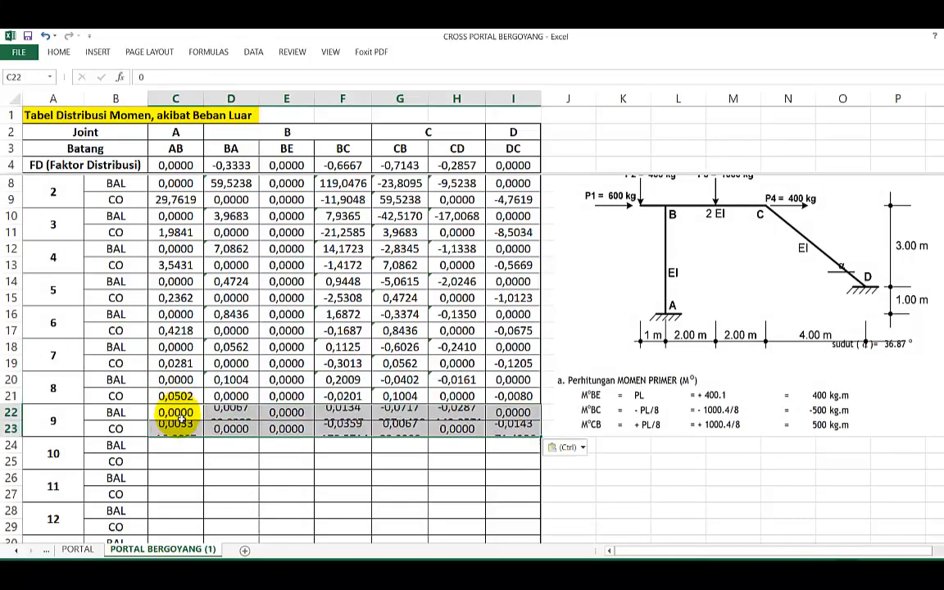
click(187, 448)
key(ctrl+v)
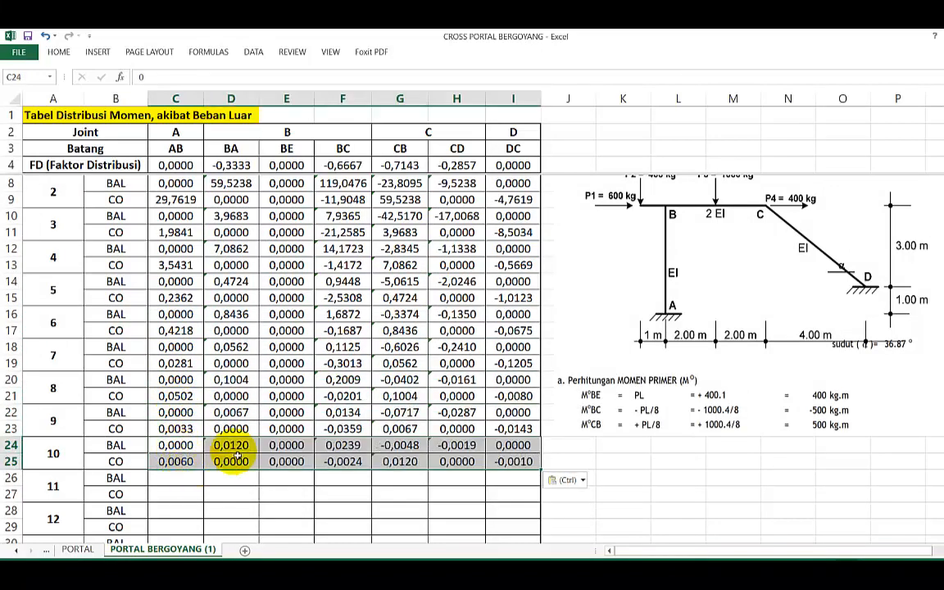
- Paste the copied cycle 1 formulas into the BAL and CO rows of cycles 11 through 14, filling C26:I33
scroll(176, 418, down, 1)
click(174, 433)
key(ctrl+v)
click(169, 462)
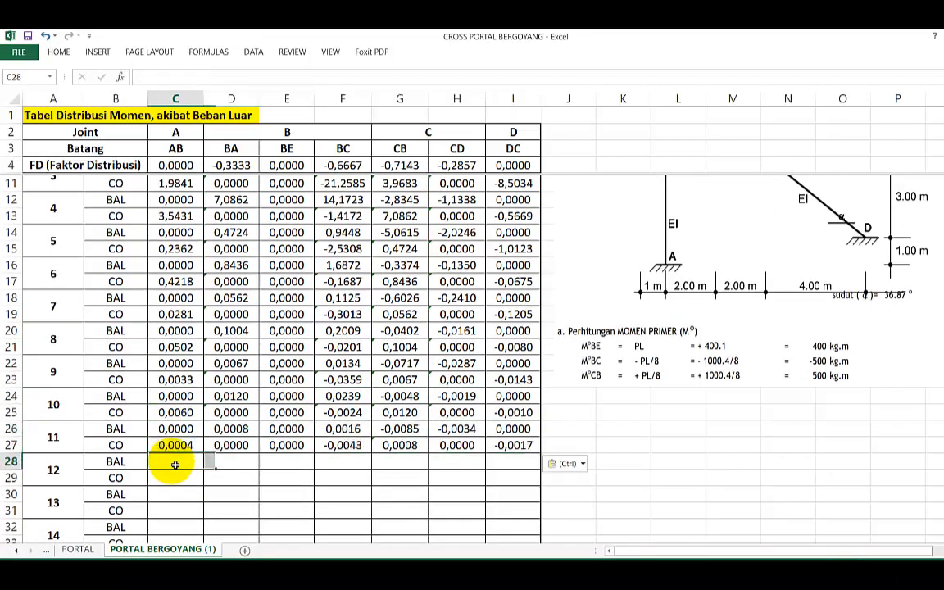
key(ctrl+v)
scroll(203, 452, down, 1)
click(180, 446)
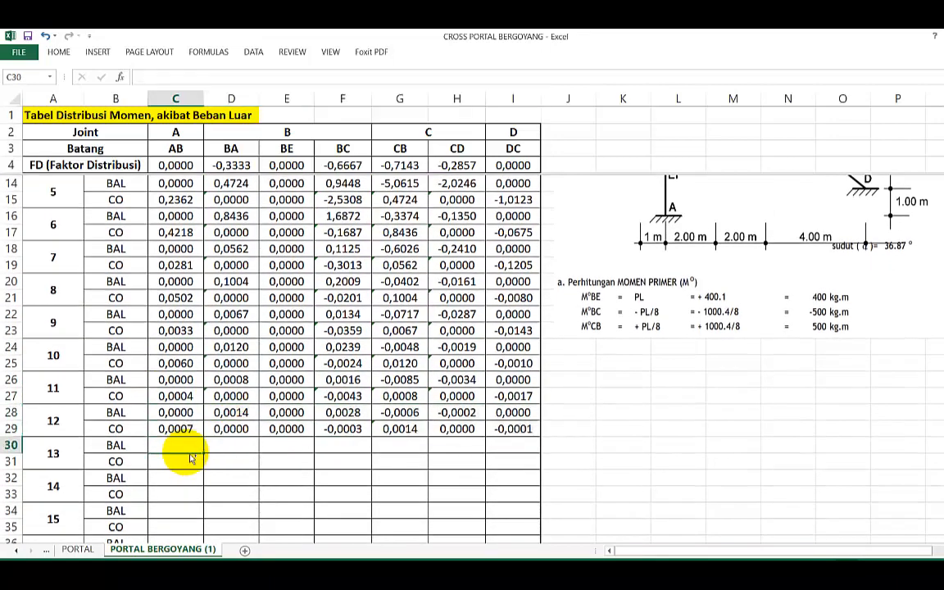
key(ctrl+v)
click(173, 486)
key(ctrl+v)
- Paste the copied cycle 1 formulas into the BAL and CO rows of cycles 15 through 18, filling C34:I41
scroll(187, 440, down, 2)
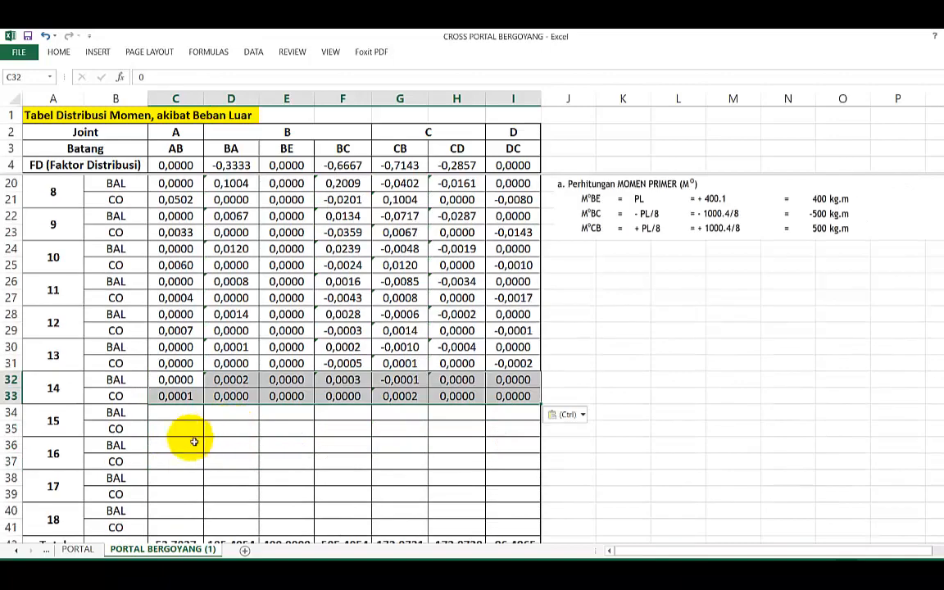
click(182, 412)
key(ctrl+v)
click(175, 447)
key(ctrl+v)
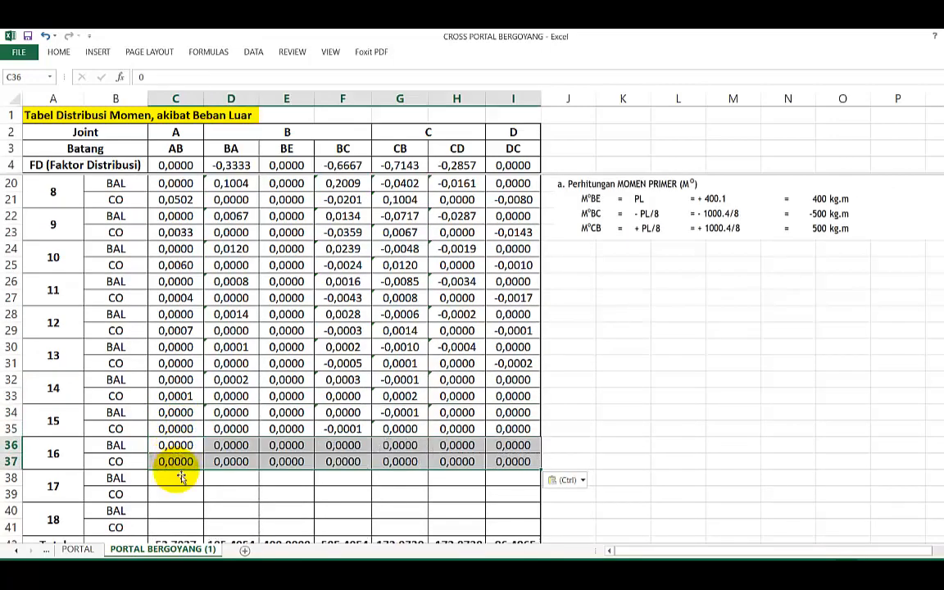
click(188, 483)
key(ctrl+v)
click(182, 509)
key(ctrl+v)
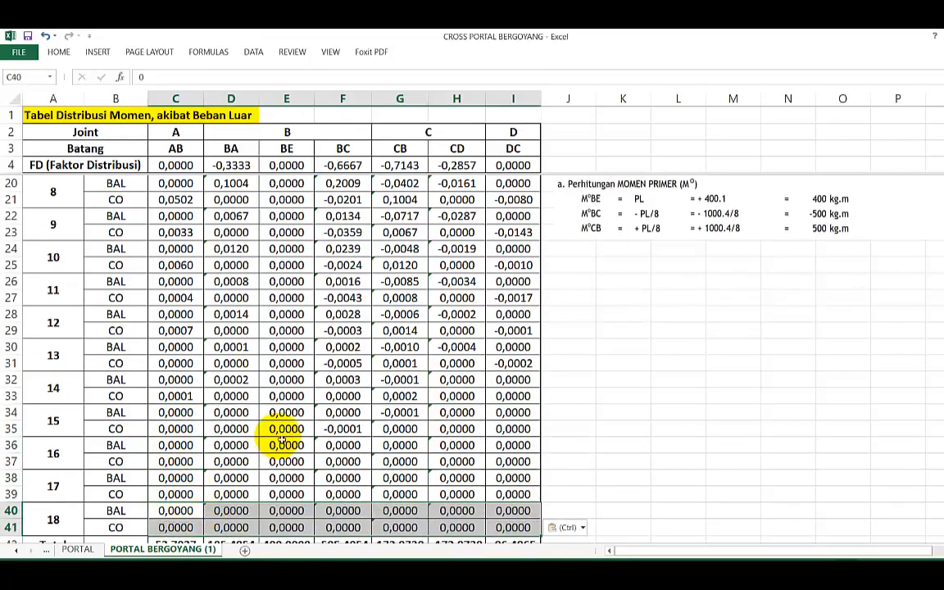
- Inspect the Total formula for member AB in C42 and trace its summed range up to the FEM row
scroll(328, 409, down, 4)
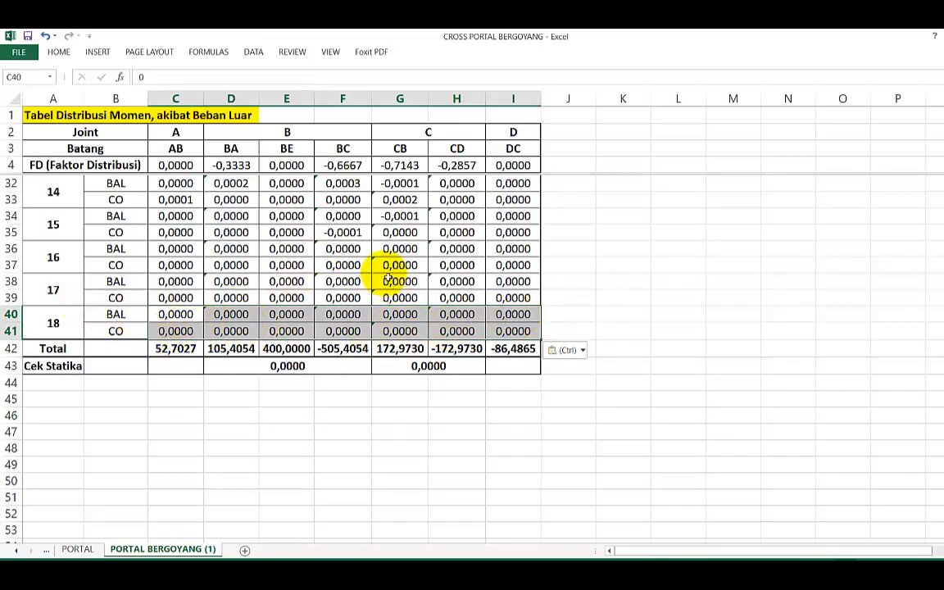
click(184, 350)
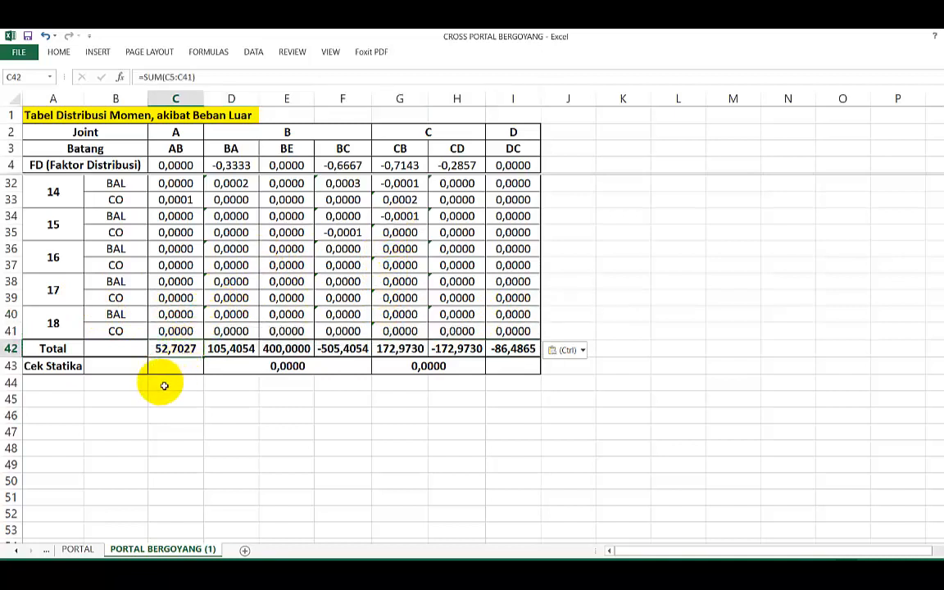
key(F2)
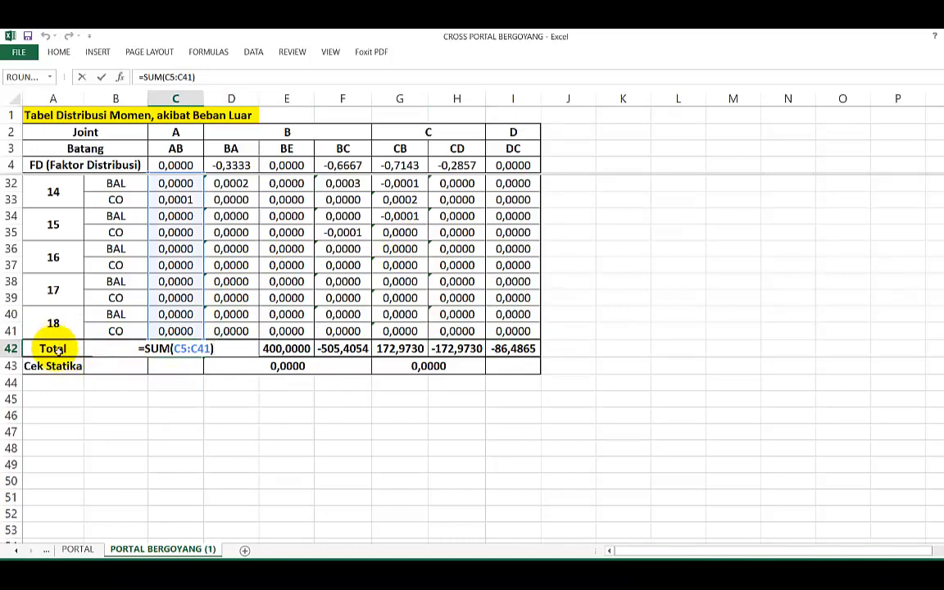
scroll(173, 340, up, 6)
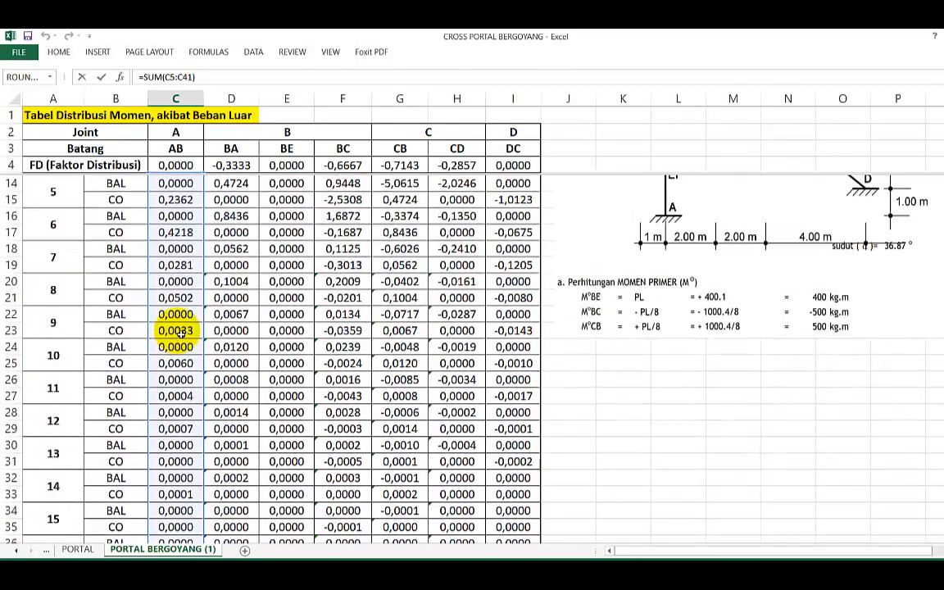
scroll(176, 331, up, 5)
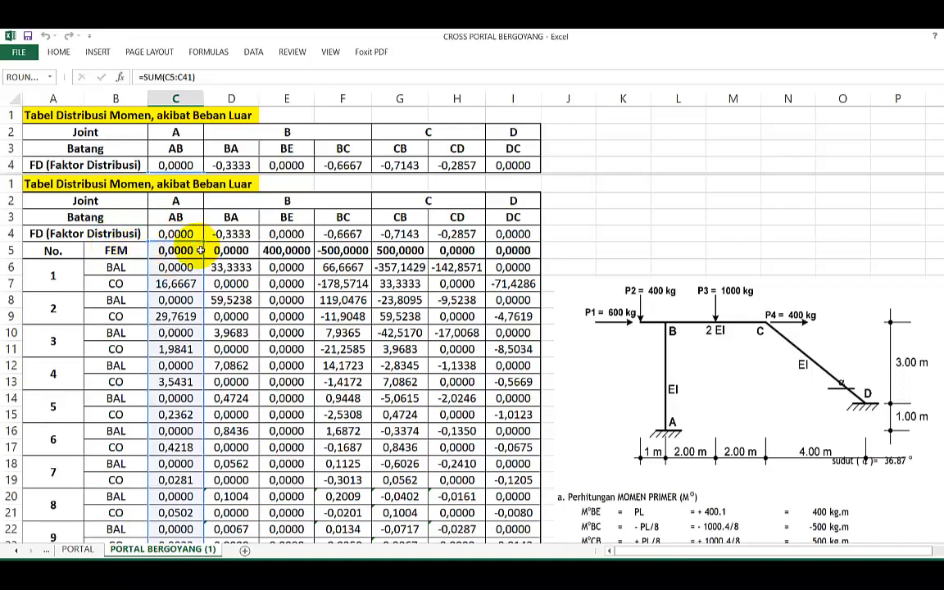
key(Escape)
- Check the Total formulas in row 42 for the remaining members, from BA in column D to DC in column I
double_click(256, 434)
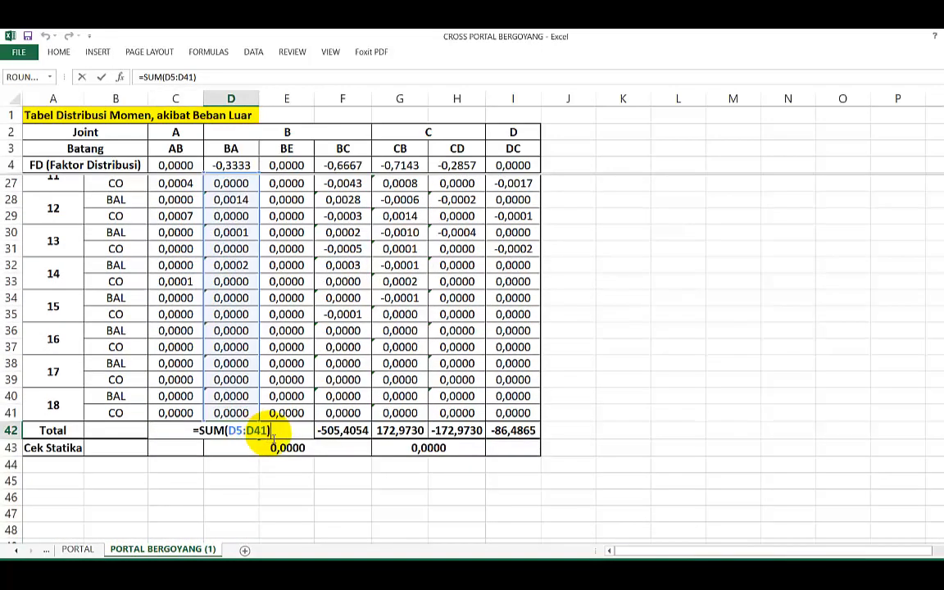
click(277, 434)
double_click(283, 434)
click(338, 434)
click(400, 447)
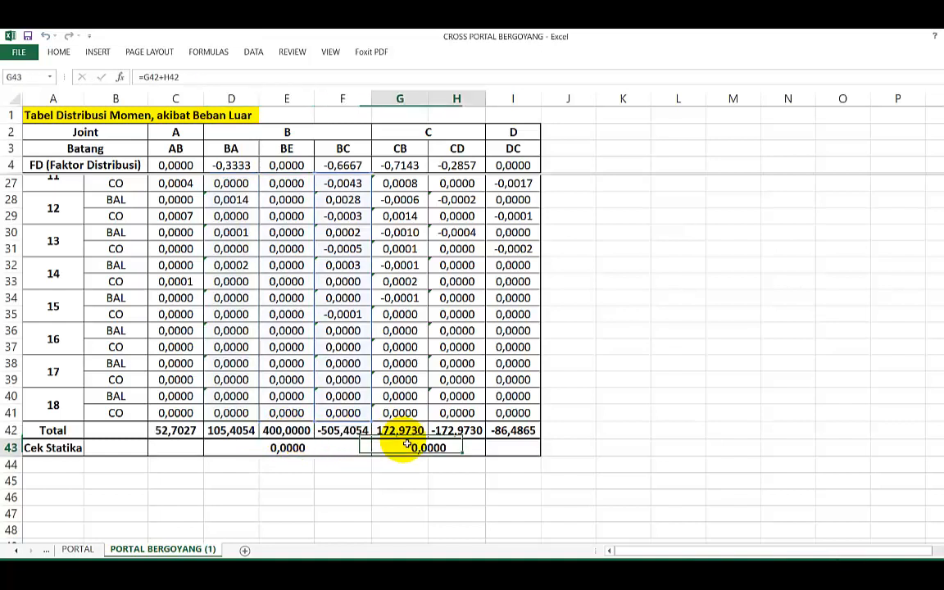
double_click(430, 447)
click(451, 433)
double_click(454, 432)
click(513, 432)
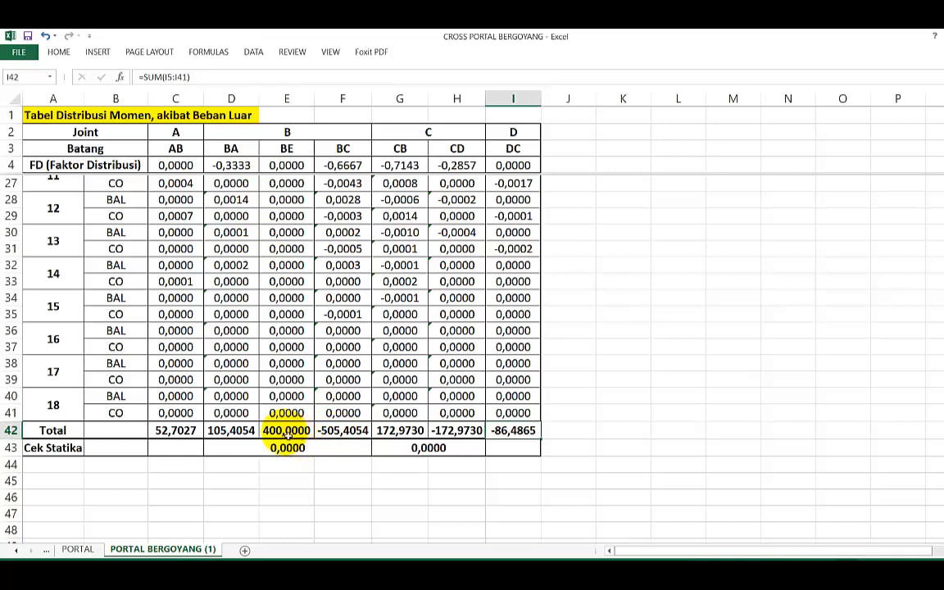
- Examine the Cek Statika formulas in row 43 for joints B and C, tracing the member totals each one adds
scroll(331, 462, up, 9)
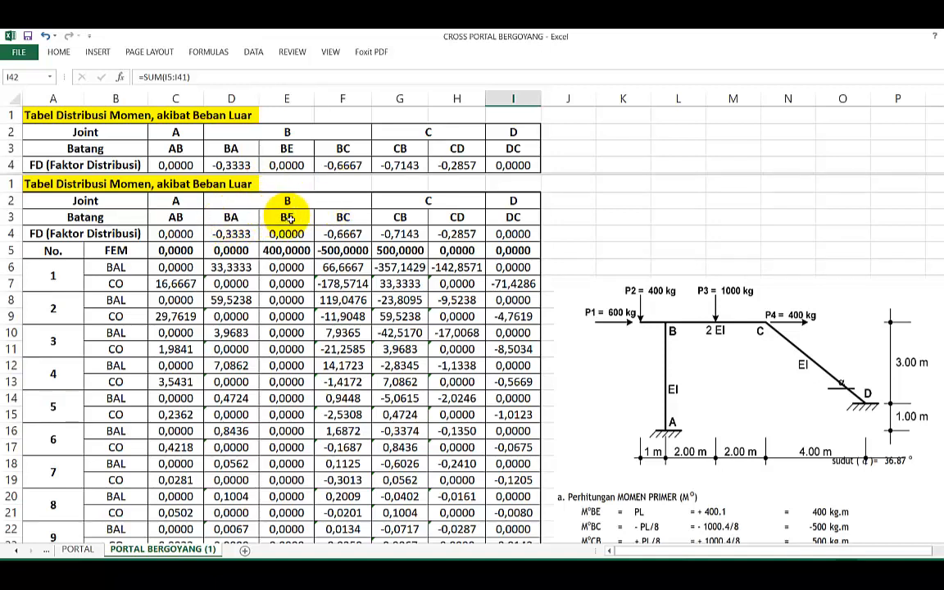
scroll(345, 225, down, 12)
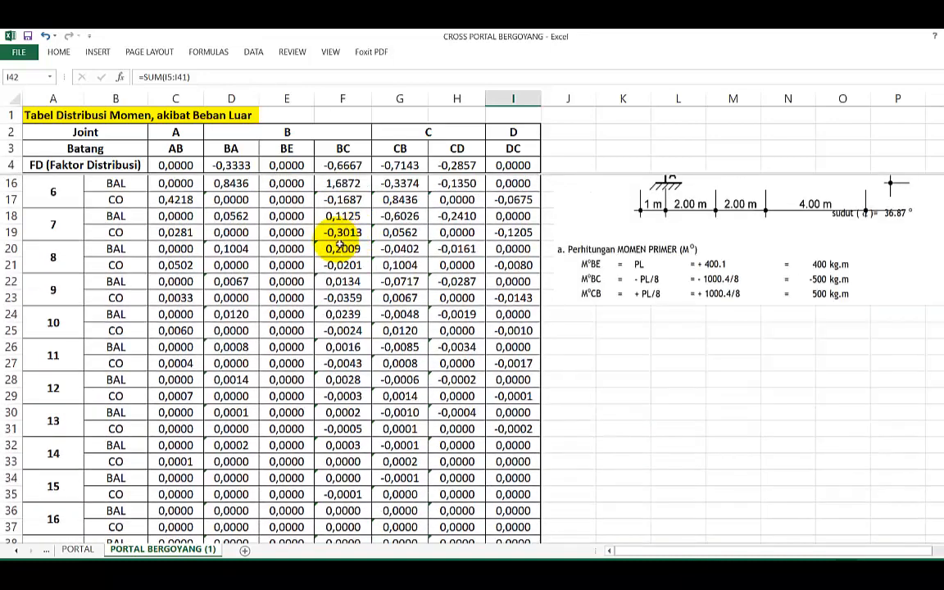
scroll(312, 246, down, 2)
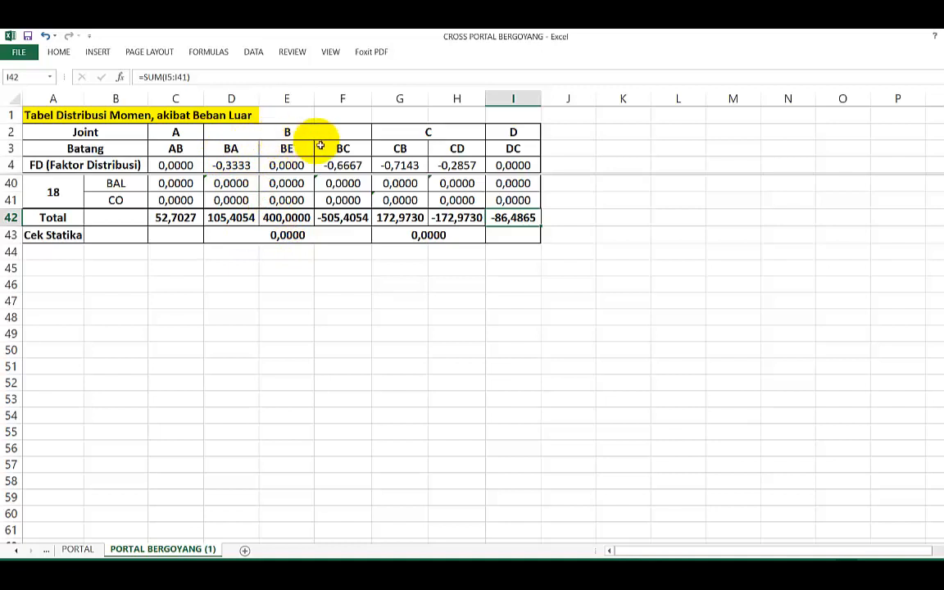
click(316, 238)
double_click(316, 247)
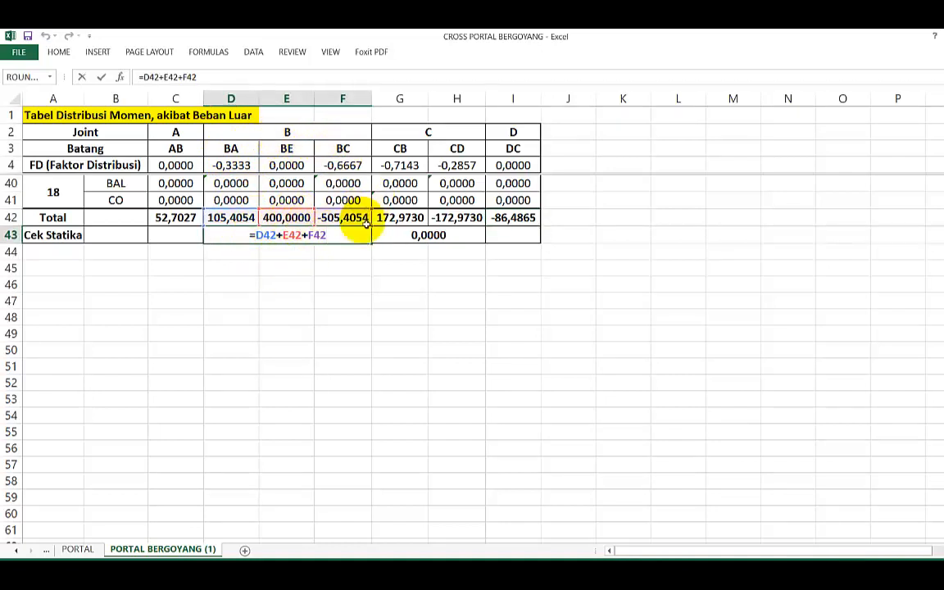
key(Escape)
click(421, 236)
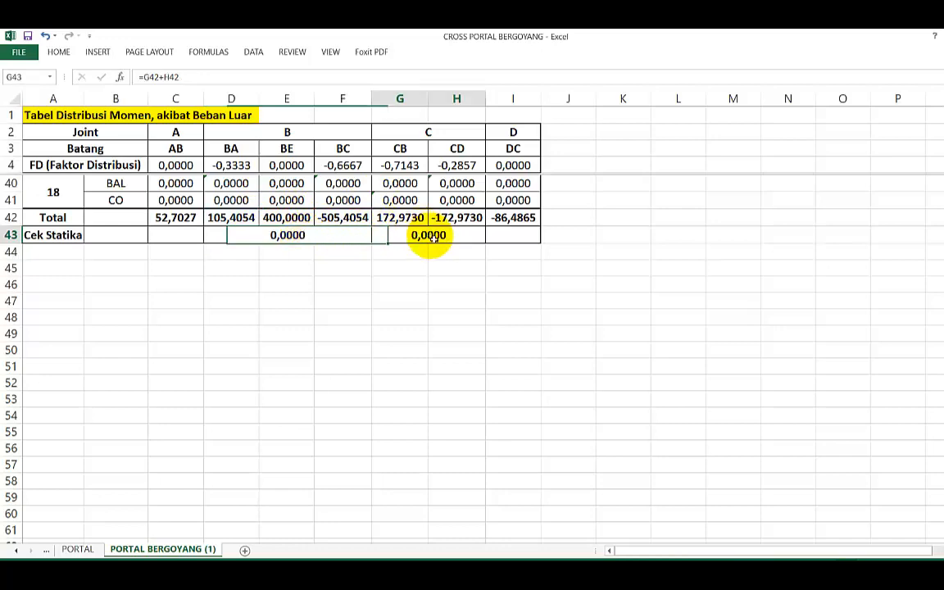
double_click(422, 236)
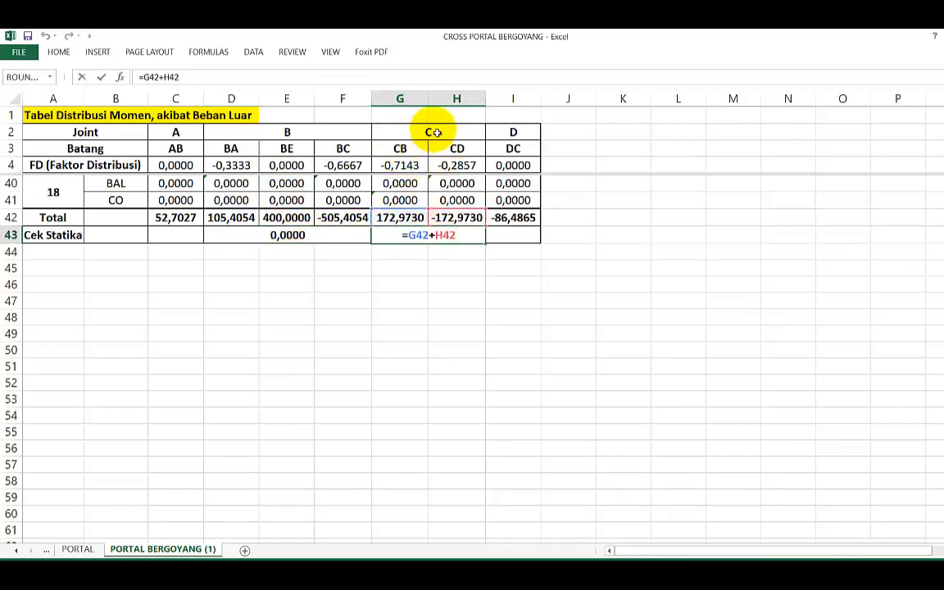
key(Escape)
- Review the Cek Statika row against the BC and DC totals, finishing at the table title in A1
scroll(348, 328, up, 6)
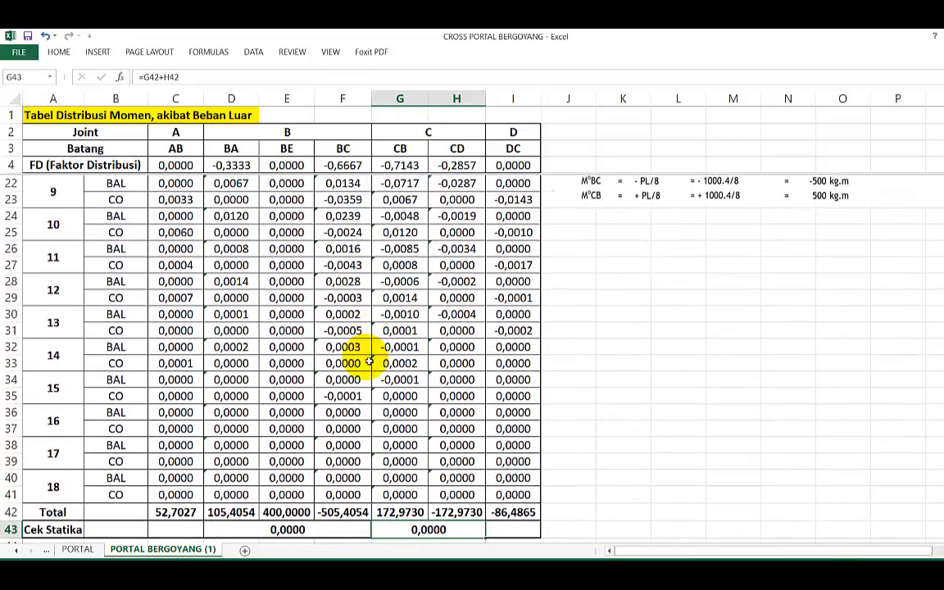
click(47, 529)
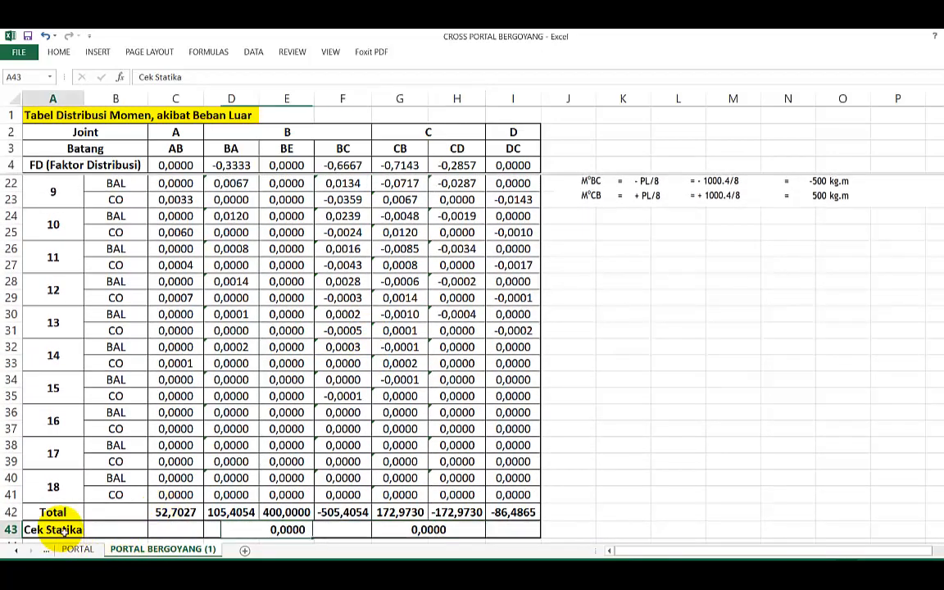
click(336, 515)
click(392, 528)
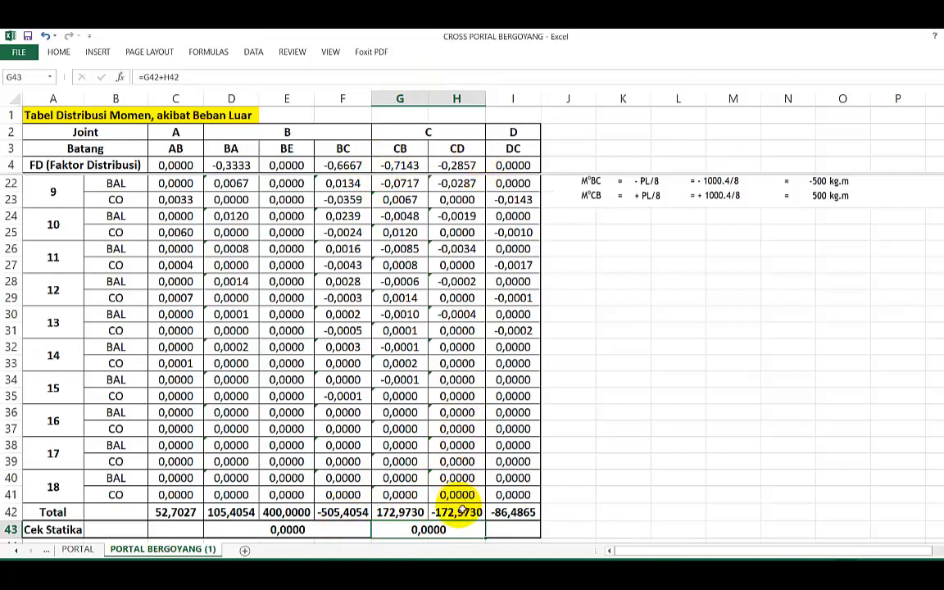
click(512, 513)
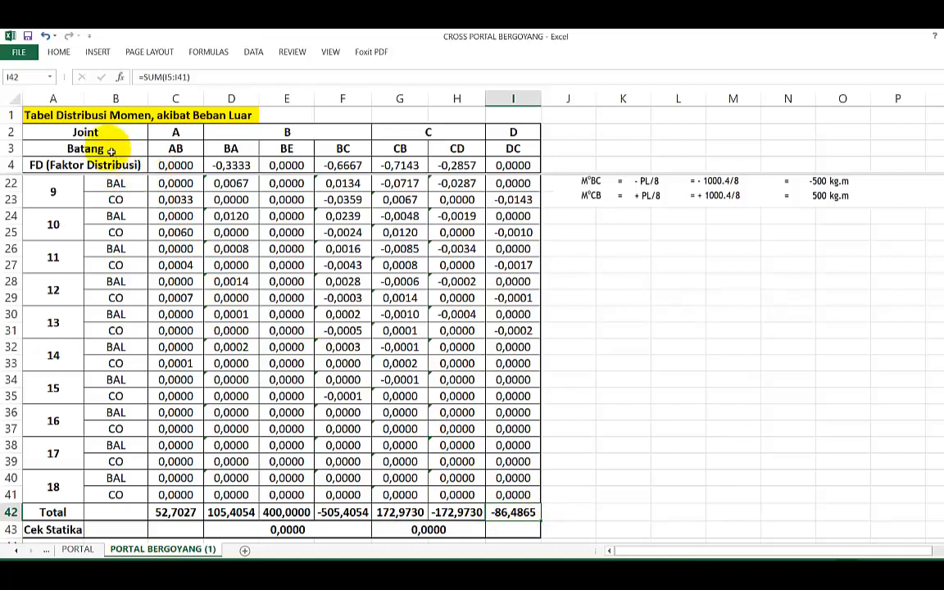
click(61, 117)
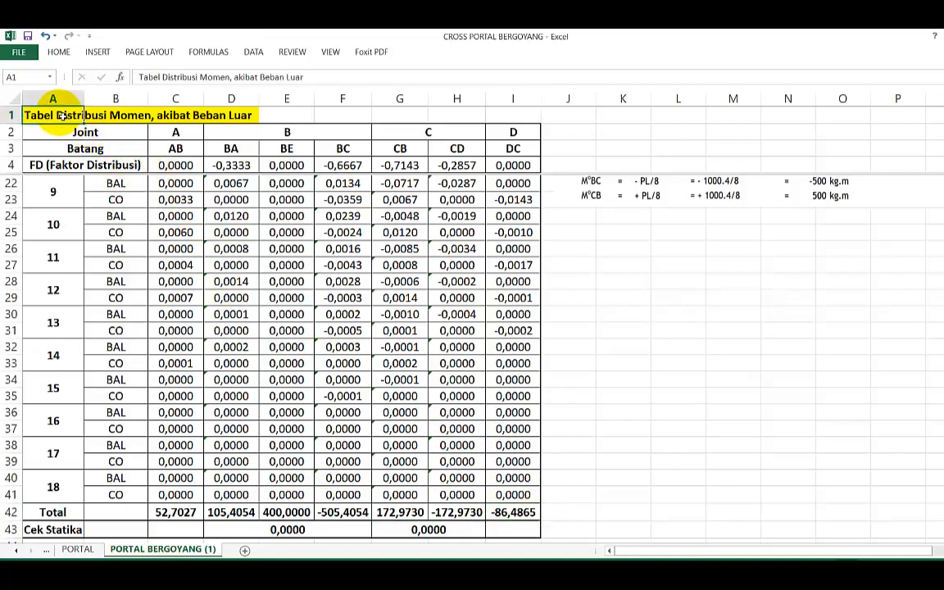